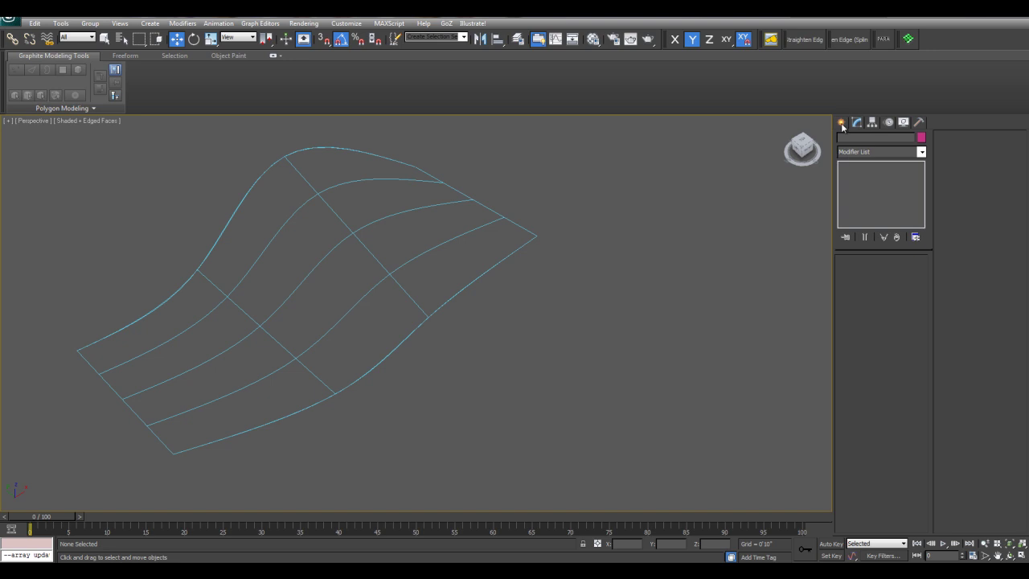
Create a small rectangle spline on the ground beside the curved NURBS surface.
click(334, 232)
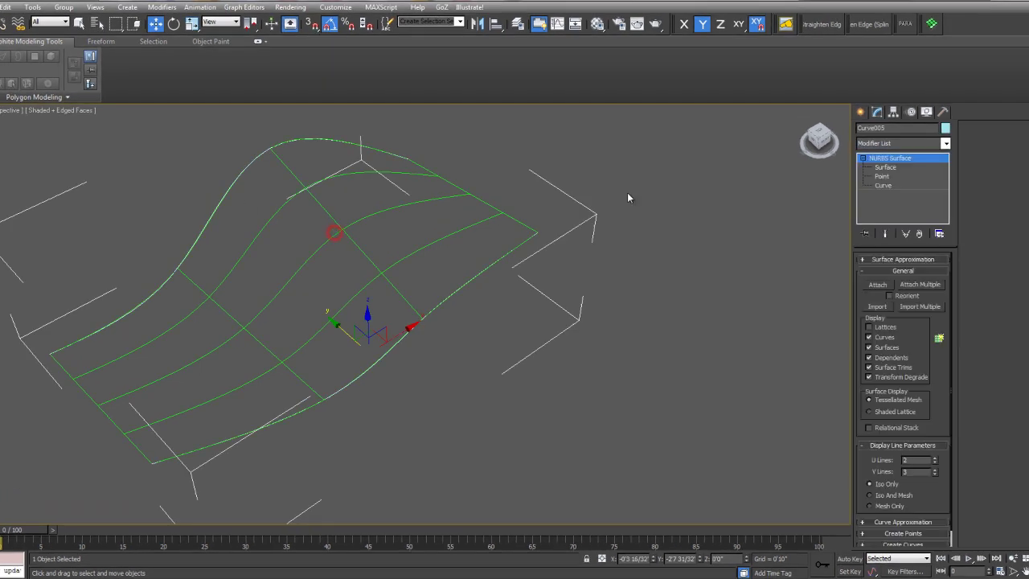
click(755, 227)
click(860, 111)
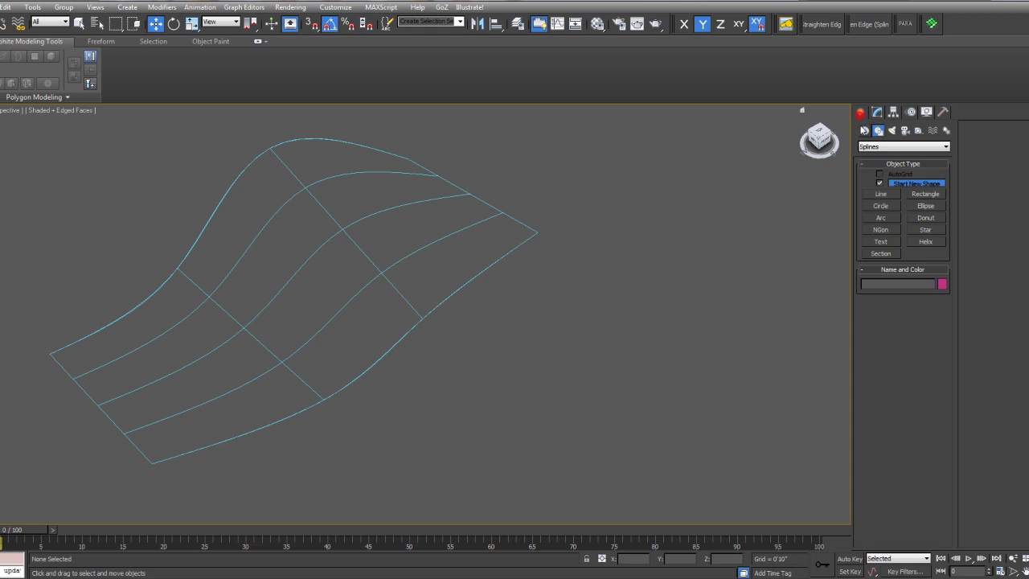
click(925, 195)
drag(562, 326, 560, 358)
Convert the new rectangle to an editable mesh.
right_click(560, 359)
right_click(560, 361)
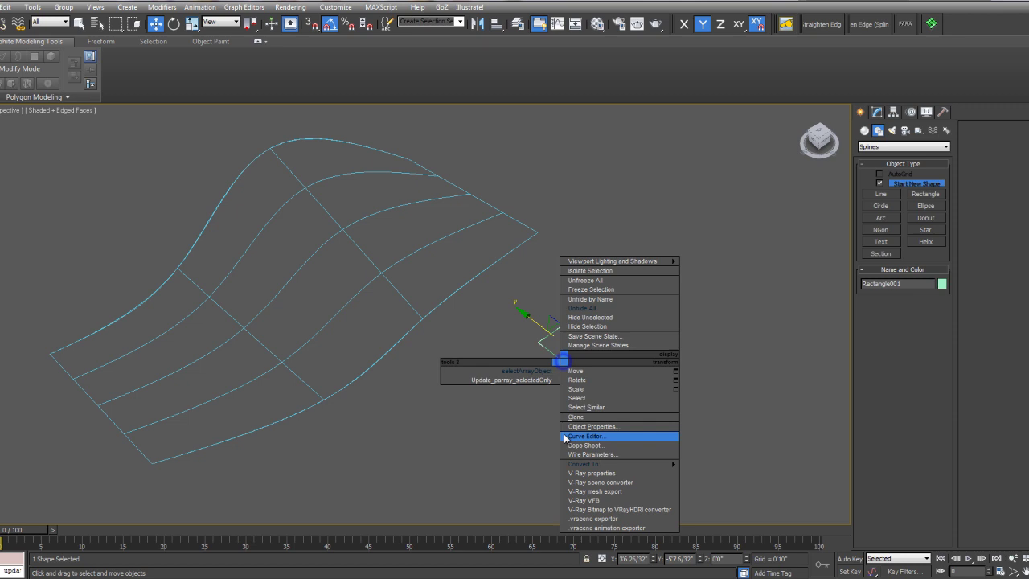
mouse_move(628, 464)
click(744, 479)
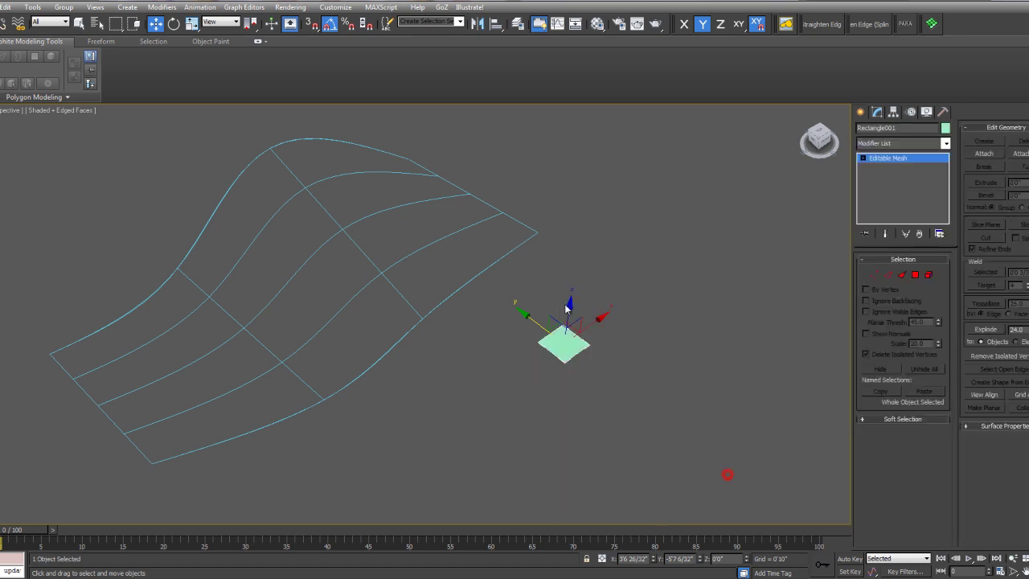
Add an Edit Poly modifier to the rectangle mesh.
middle_drag(567, 305, 555, 320)
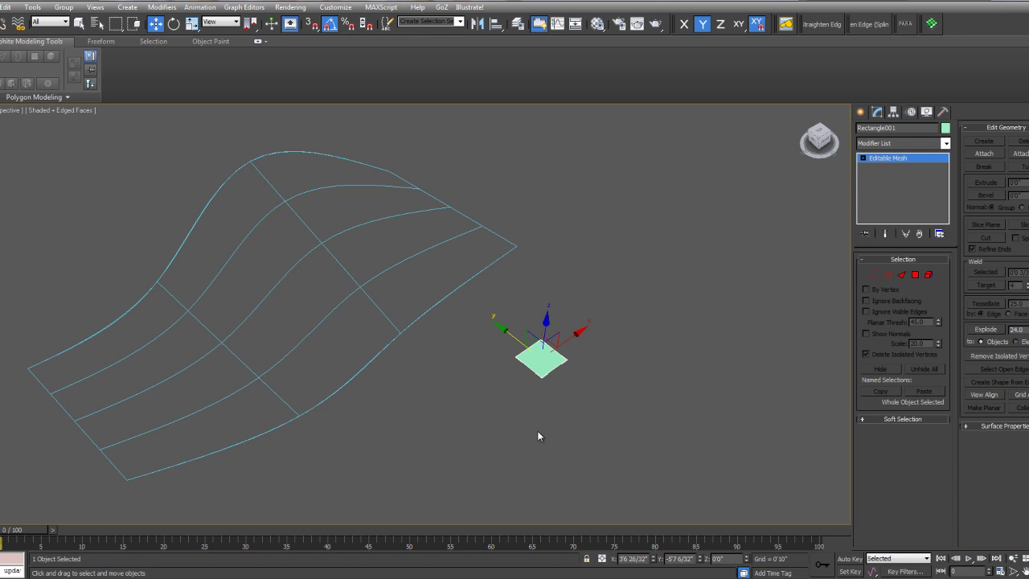
middle_drag(507, 374, 517, 378)
click(864, 158)
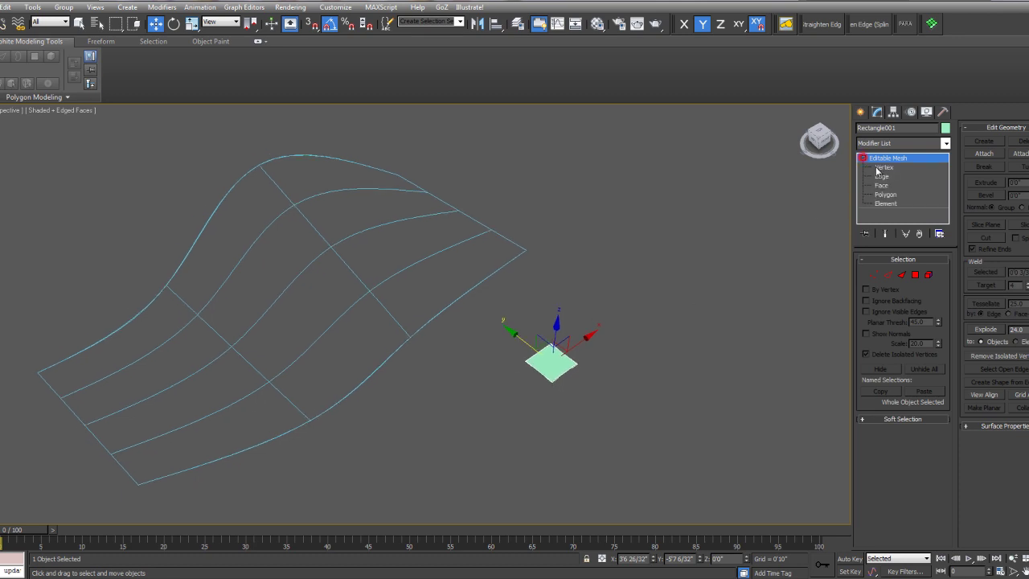
click(946, 143)
click(879, 446)
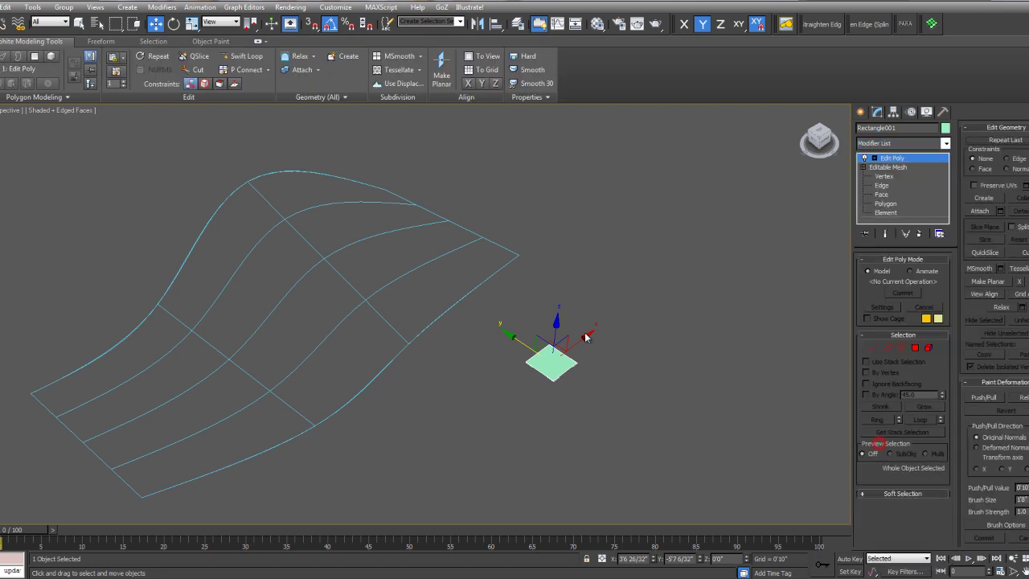
Enter the Polygon sub-object level of Edit Poly and switch the Edit Poly mode to Animate.
middle_drag(543, 399, 561, 384)
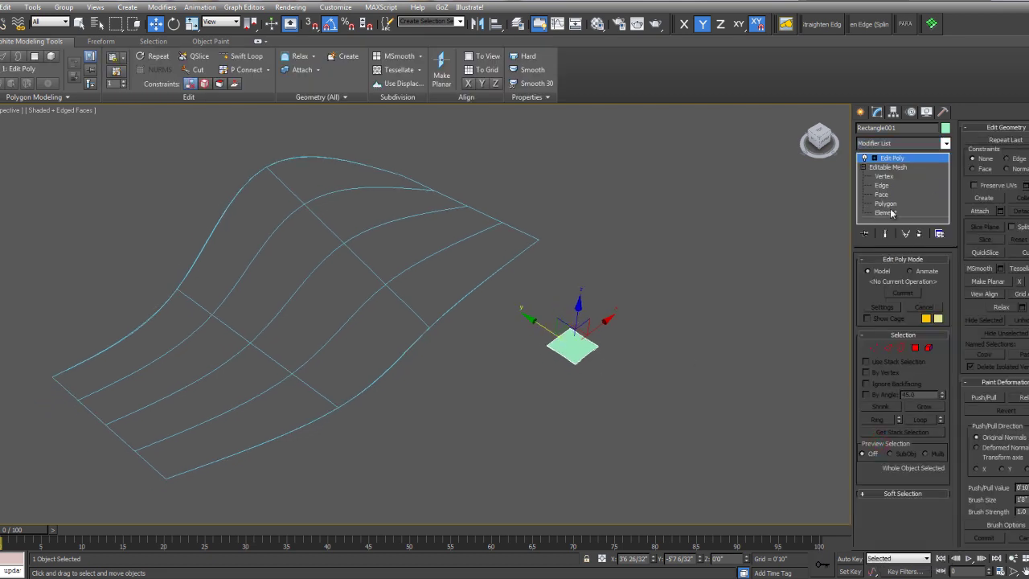
click(875, 159)
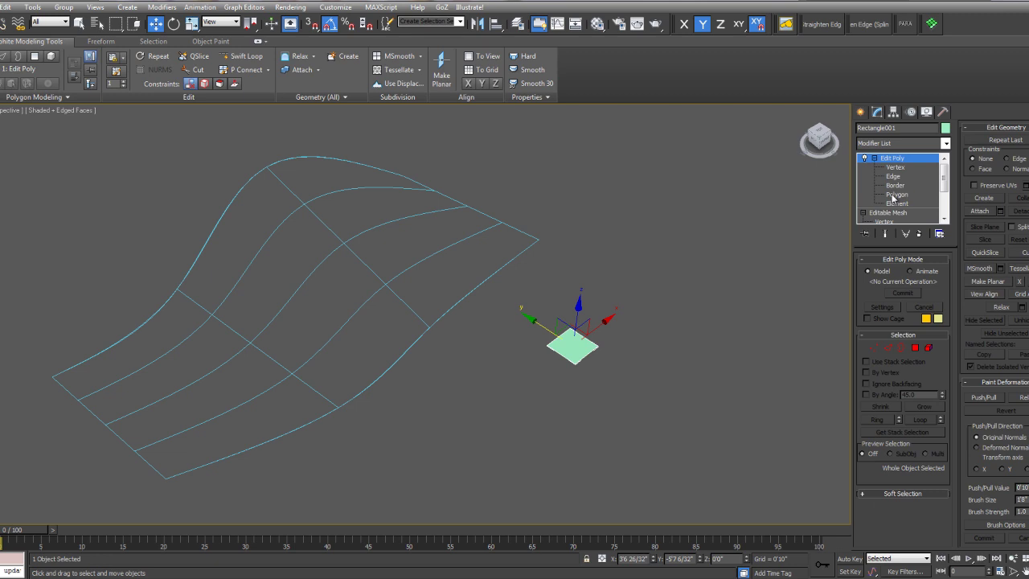
click(895, 194)
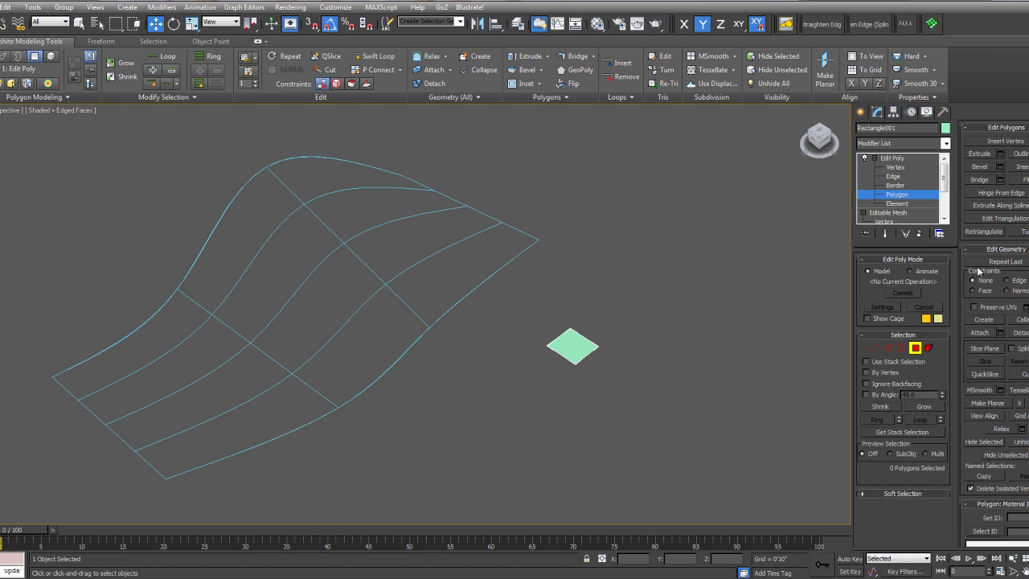
click(911, 272)
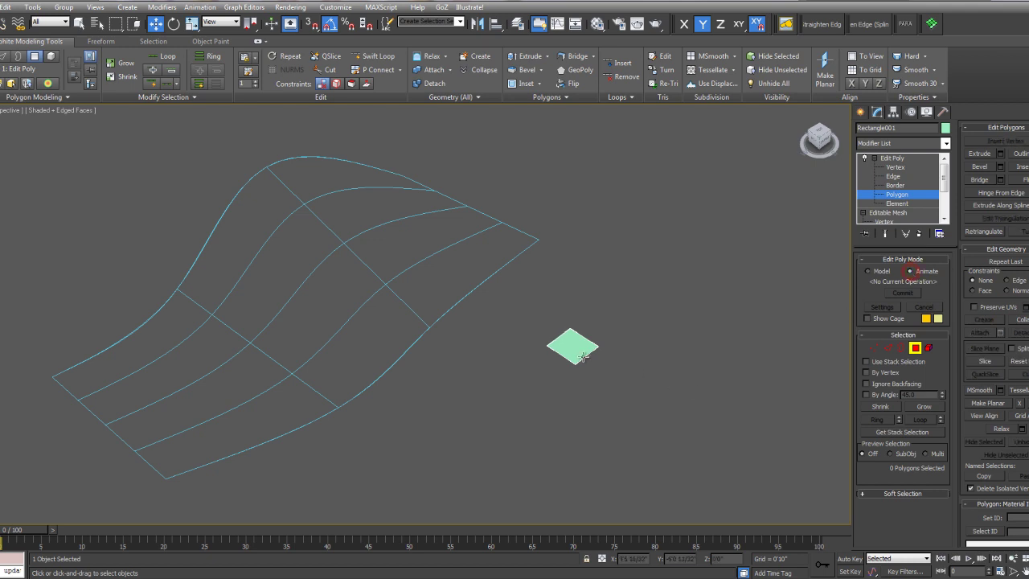
Select the rectangle's polygon and inset it by 0'1 26/32".
click(567, 348)
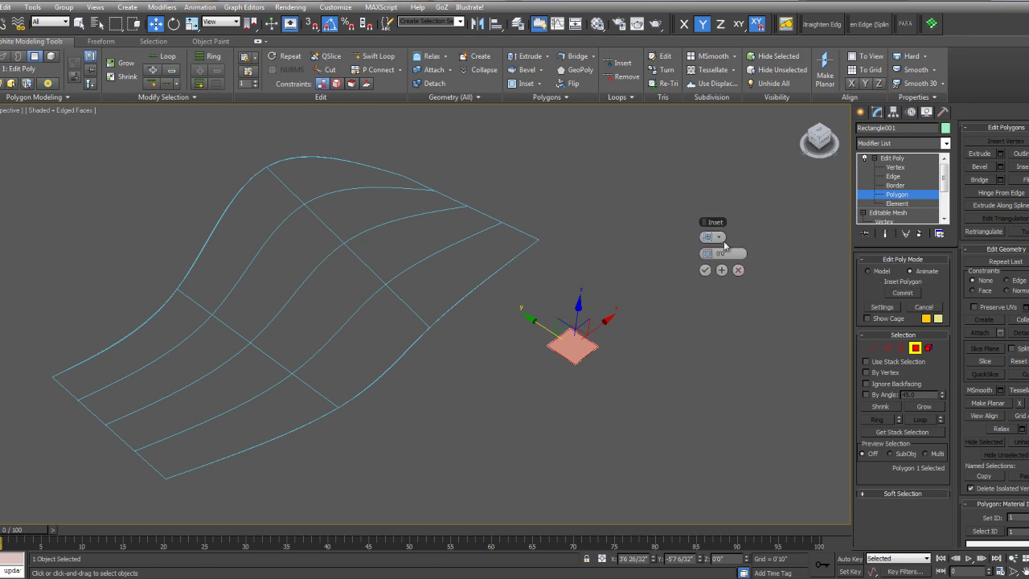
drag(718, 224, 694, 273)
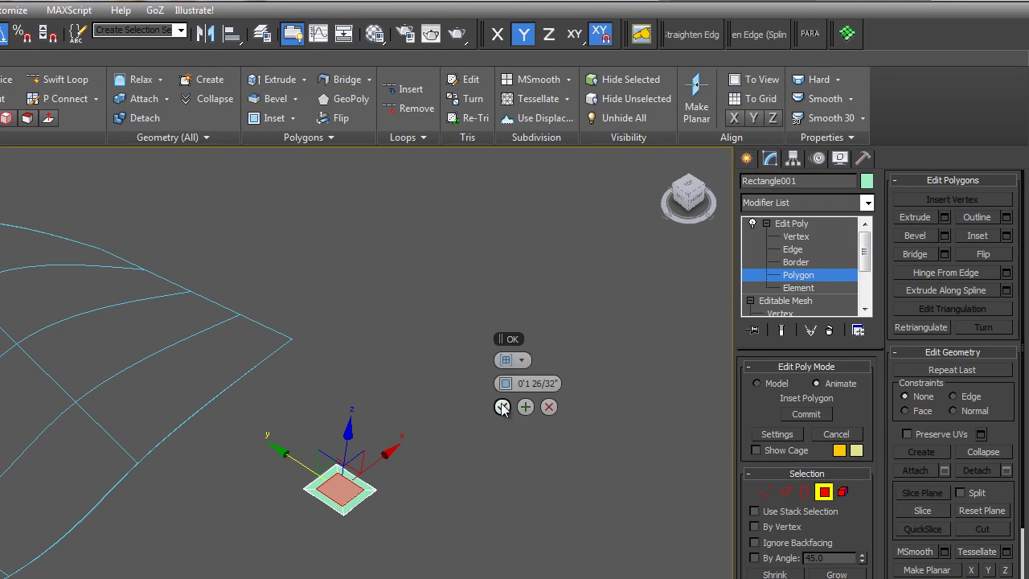
click(688, 287)
Remove the inner polygon with a DeleteMesh modifier and add a second Edit Poly modifier above it.
click(869, 203)
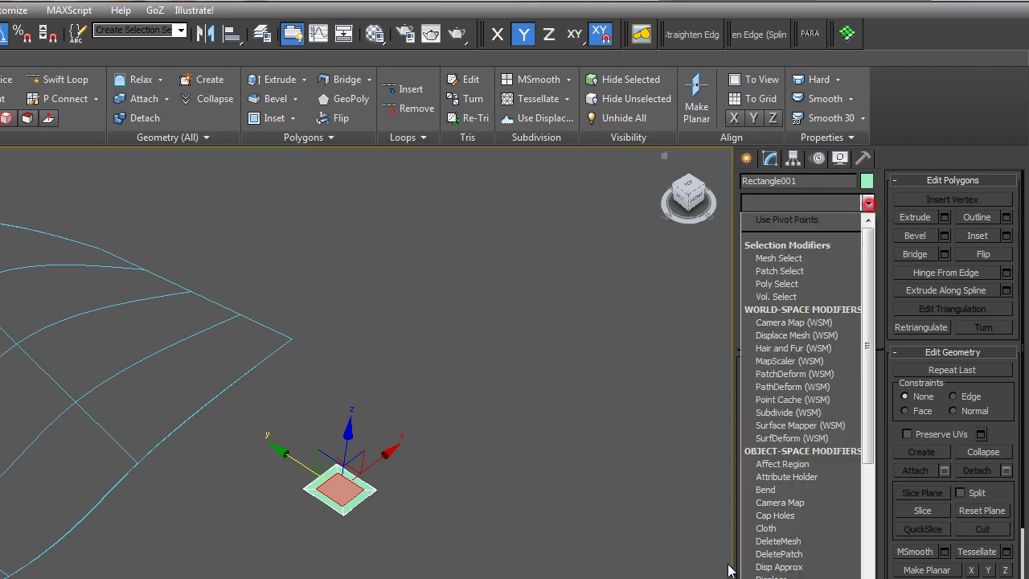
click(779, 541)
click(868, 203)
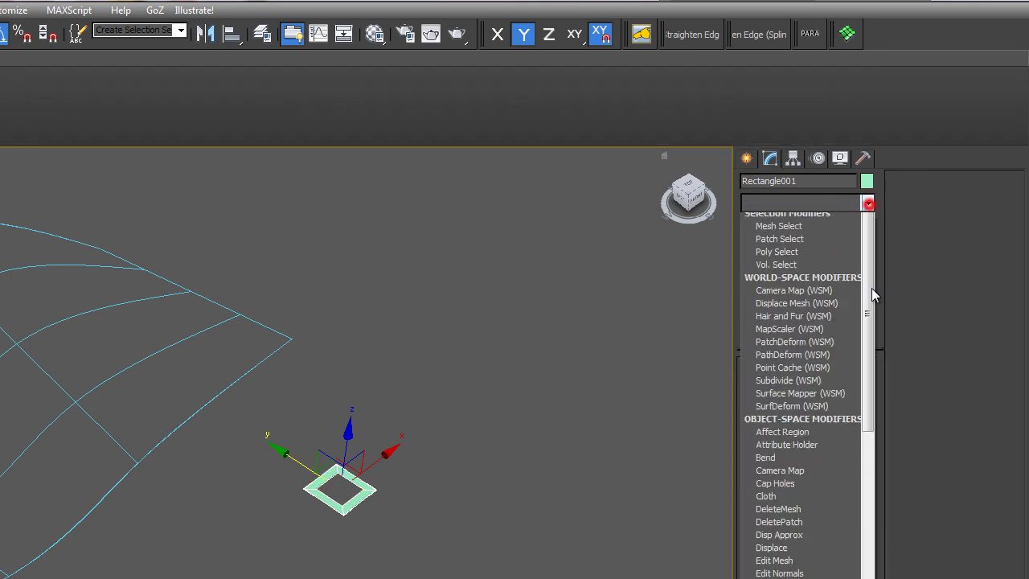
click(795, 273)
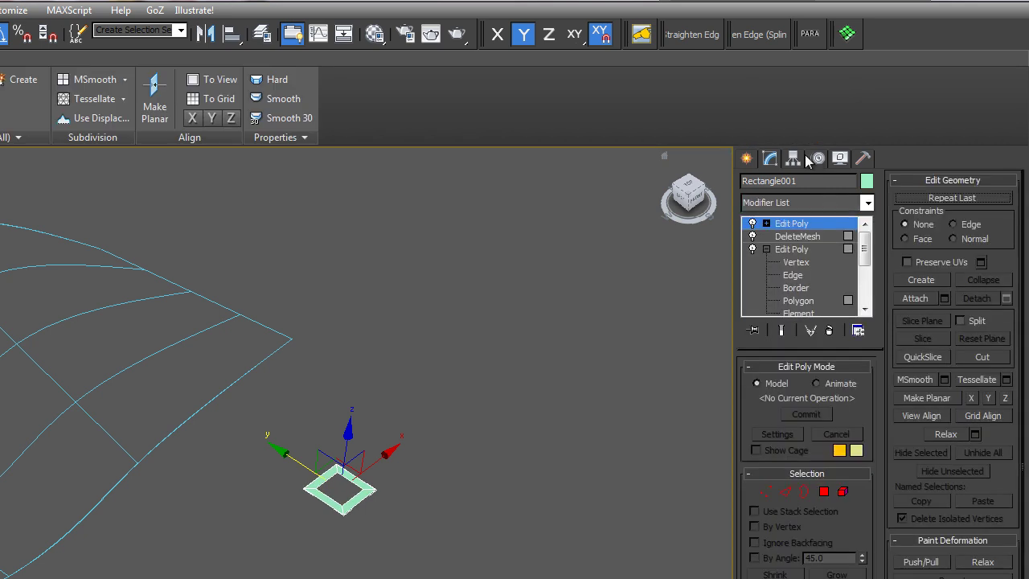
Rename the lower Edit Poly modifier to Inset.
click(766, 249)
click(796, 250)
right_click(796, 250)
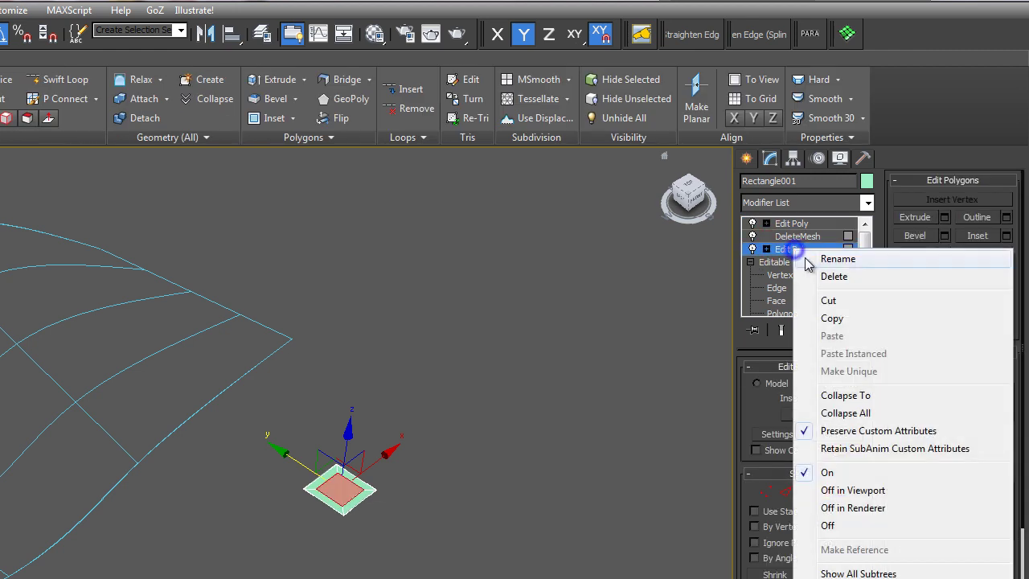
click(809, 258)
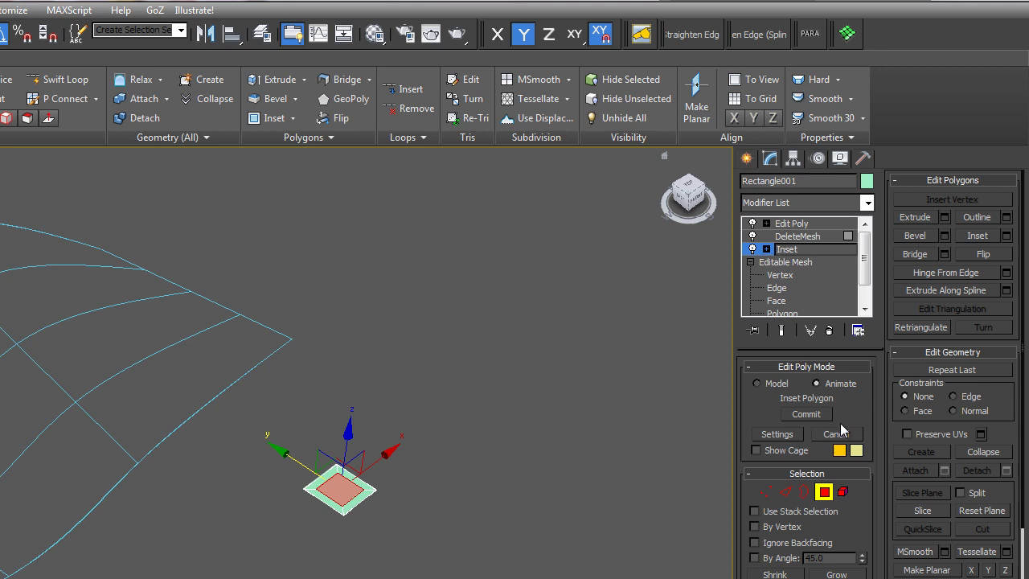
click(573, 394)
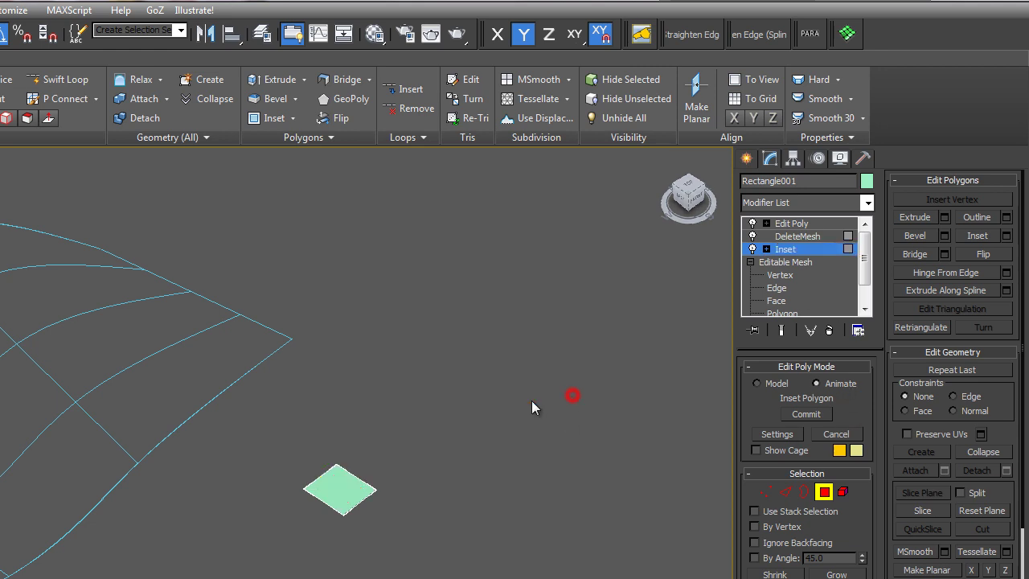
Reselect the inner polygon at the Inset modifier's polygon level and return to the topmost Edit Poly modifier.
middle_drag(386, 438, 386, 431)
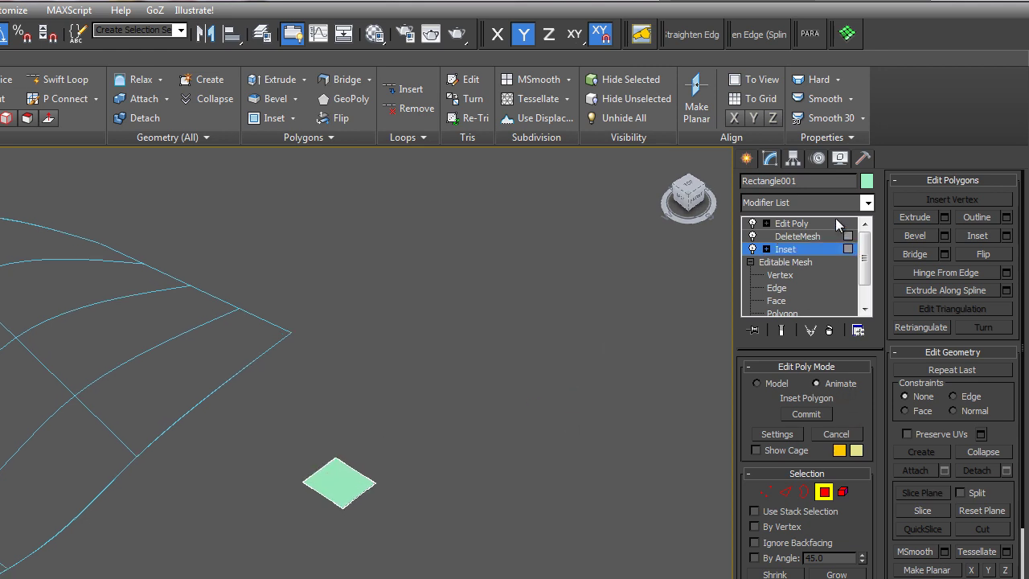
click(767, 249)
click(341, 481)
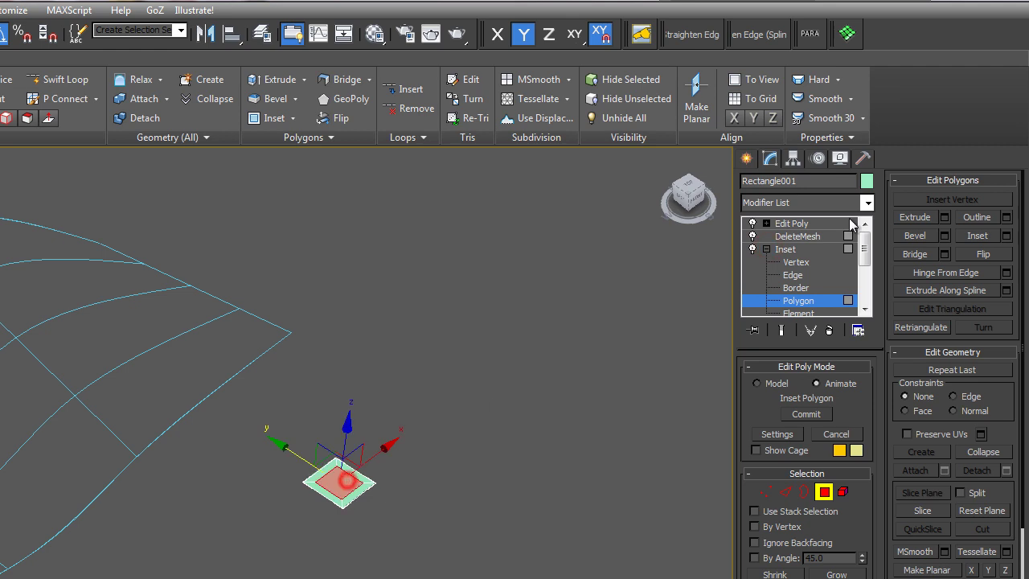
click(794, 235)
click(792, 224)
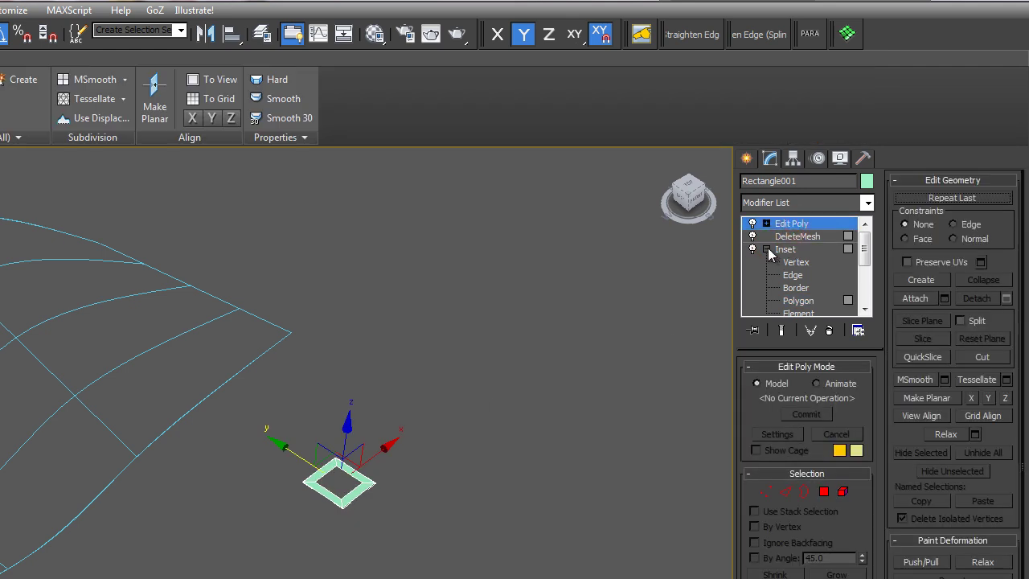
click(767, 249)
middle_drag(232, 489, 246, 492)
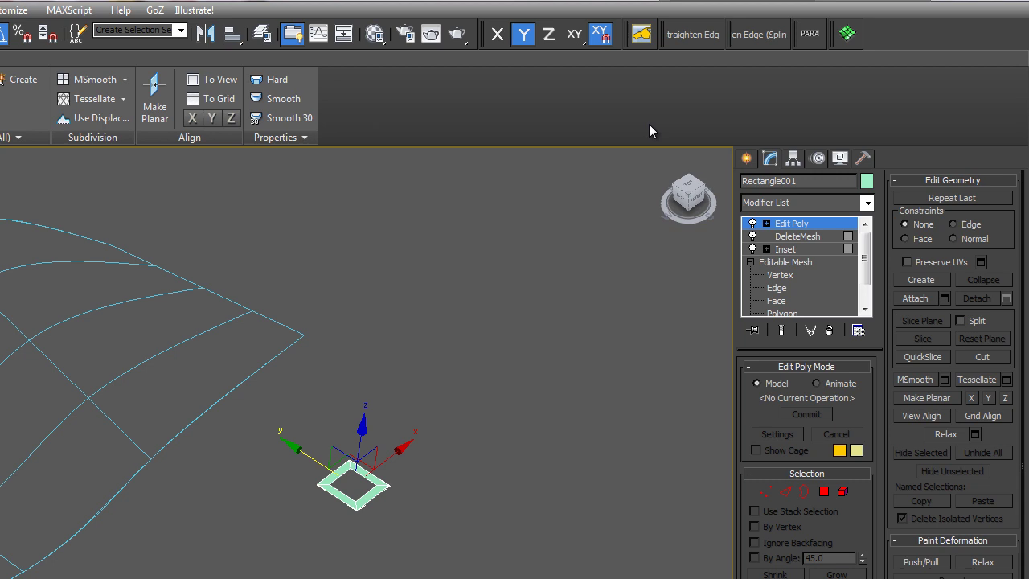
Create a PARA 3d copy array of the rectangle with counts 20, 15 and 1, applying transformation on the editable mesh vertices.
click(810, 34)
drag(258, 296, 505, 308)
double_click(464, 487)
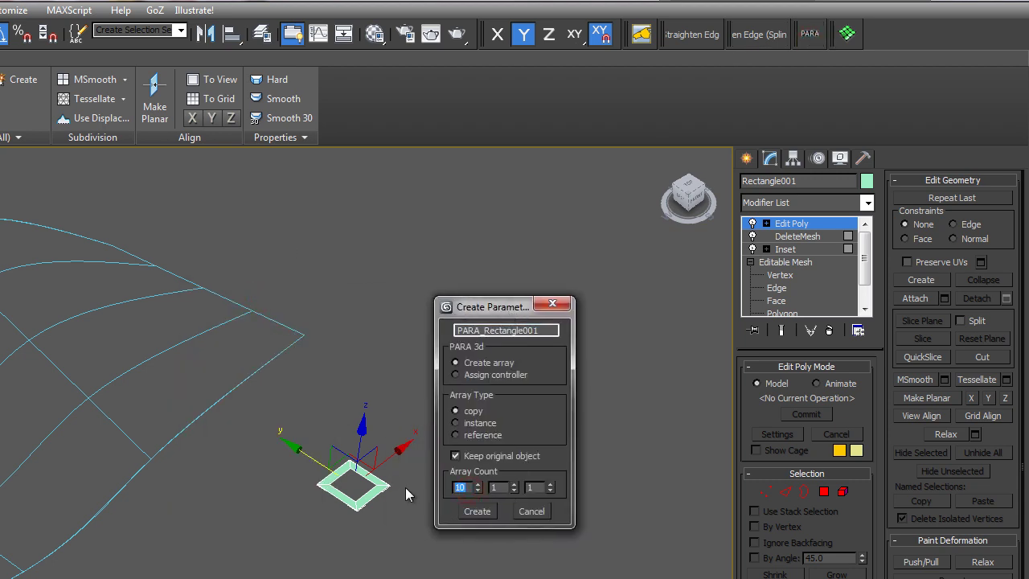
text(20)
text(5)
click(482, 512)
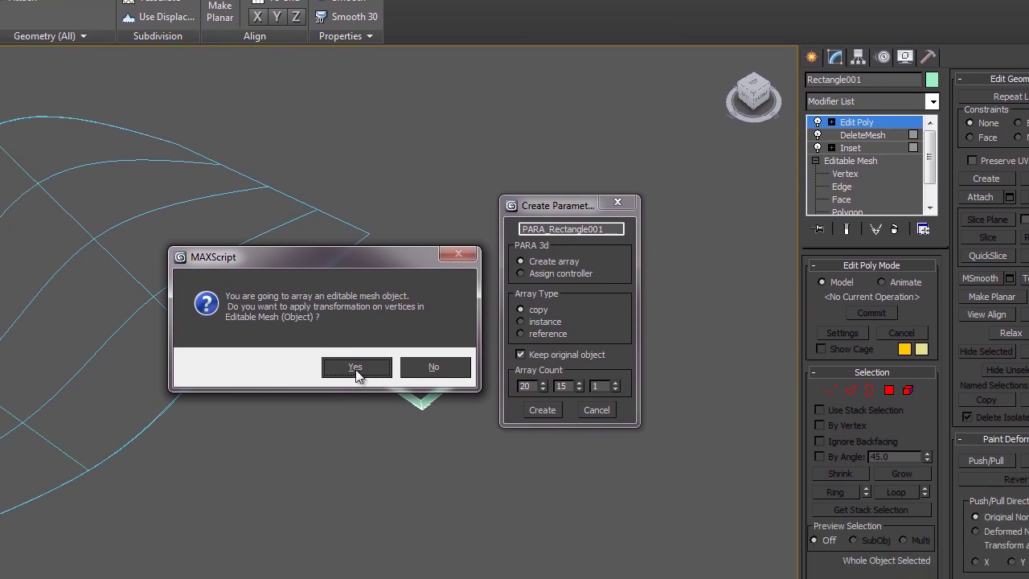
click(294, 470)
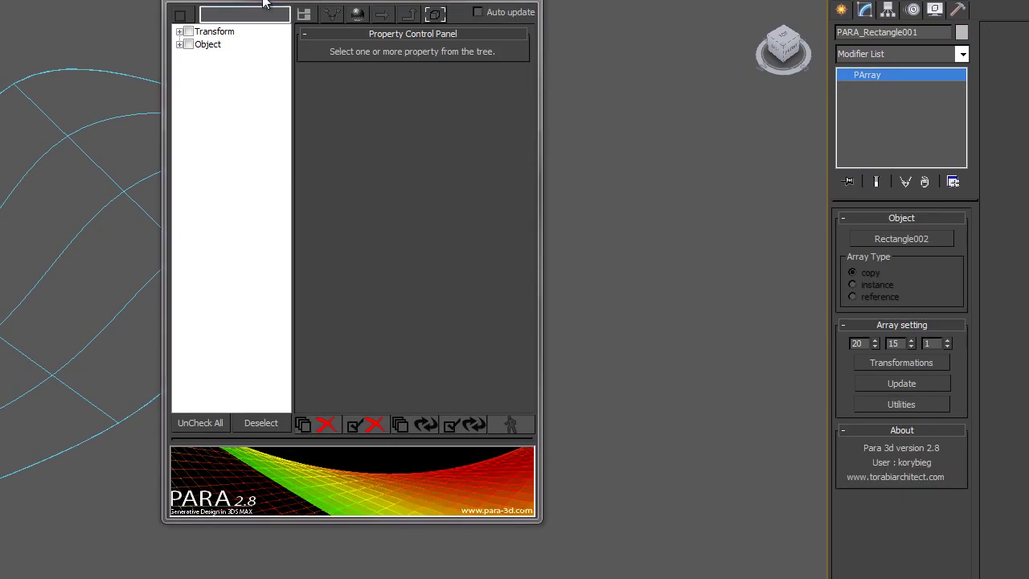
Find the Surface Controller in the controller library and assign it to the array's Position property.
drag(274, 2, 435, 39)
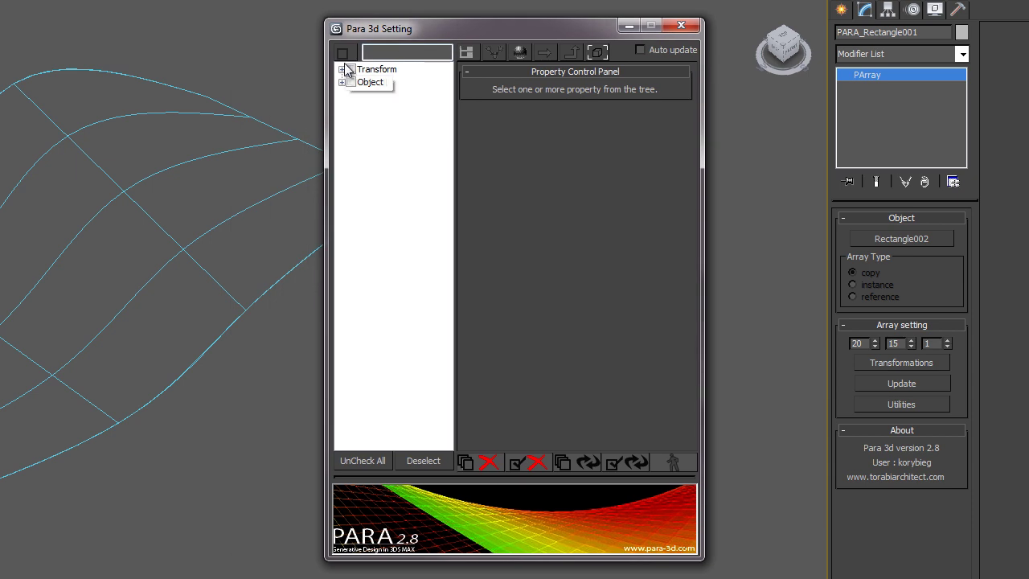
click(341, 69)
click(359, 82)
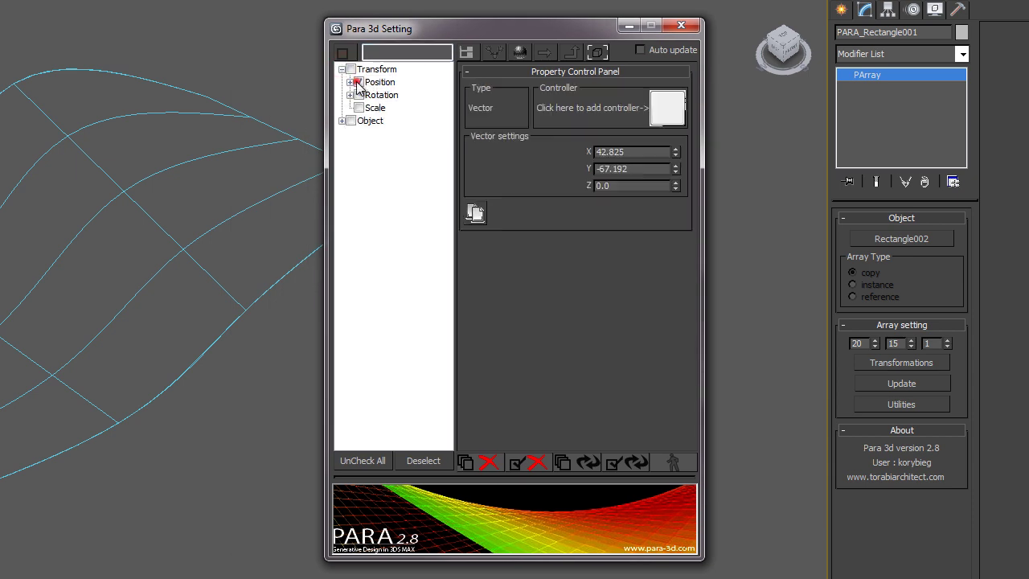
click(667, 108)
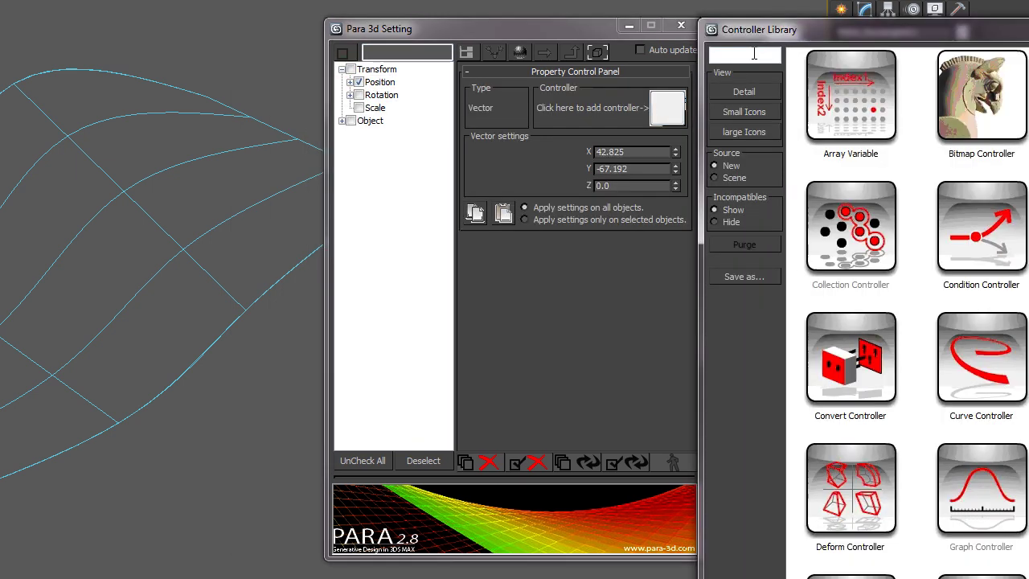
click(755, 54)
text(su)
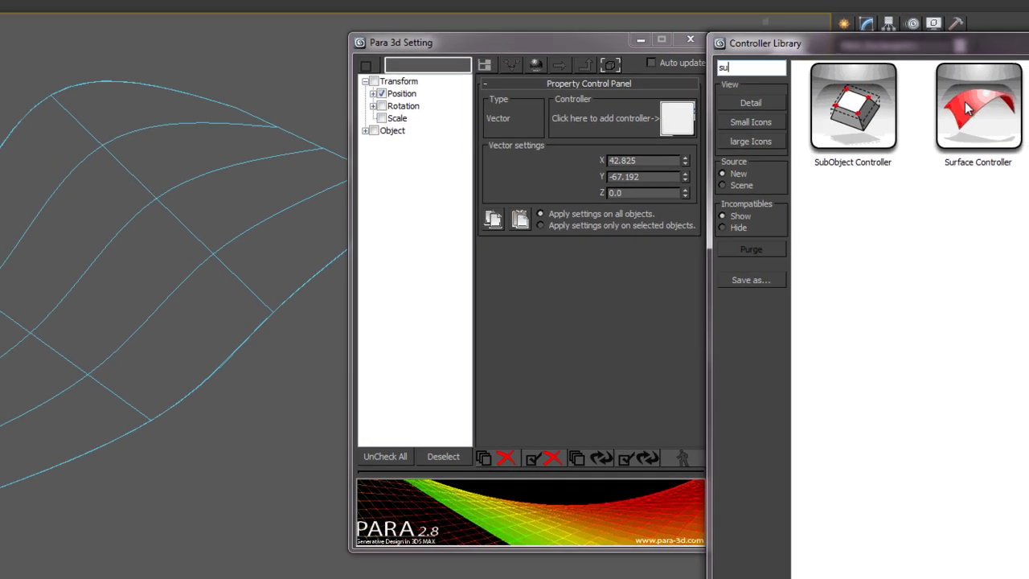
drag(973, 100, 672, 115)
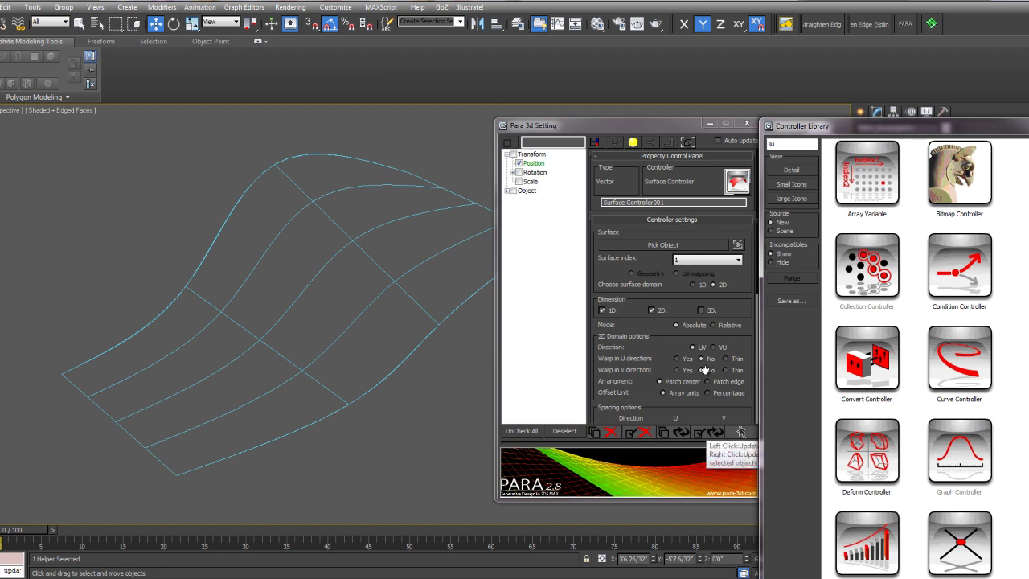
Pick the curved NURBS surface as the Surface Controller's object and update the array.
click(653, 246)
click(441, 210)
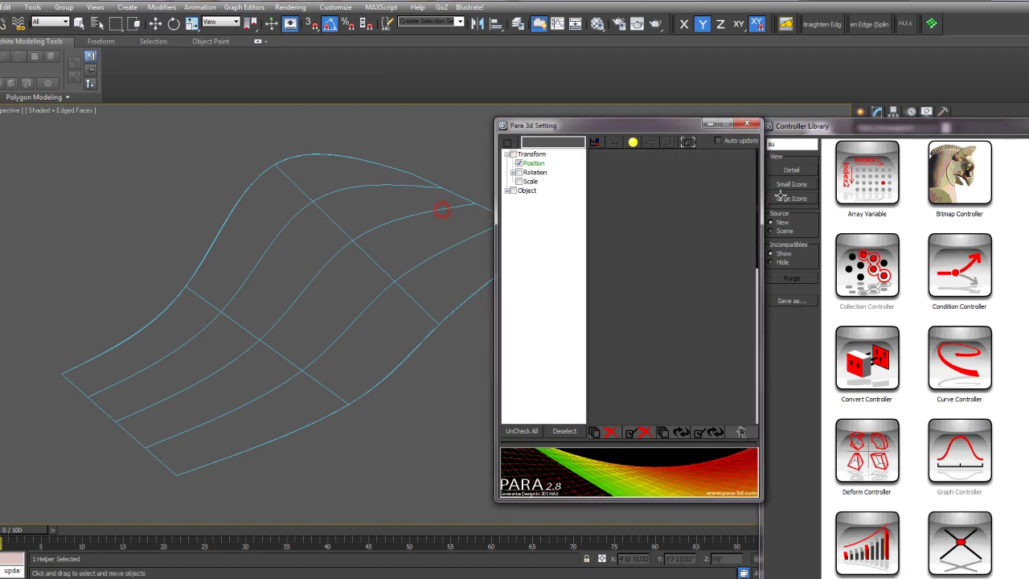
drag(959, 130, 799, 138)
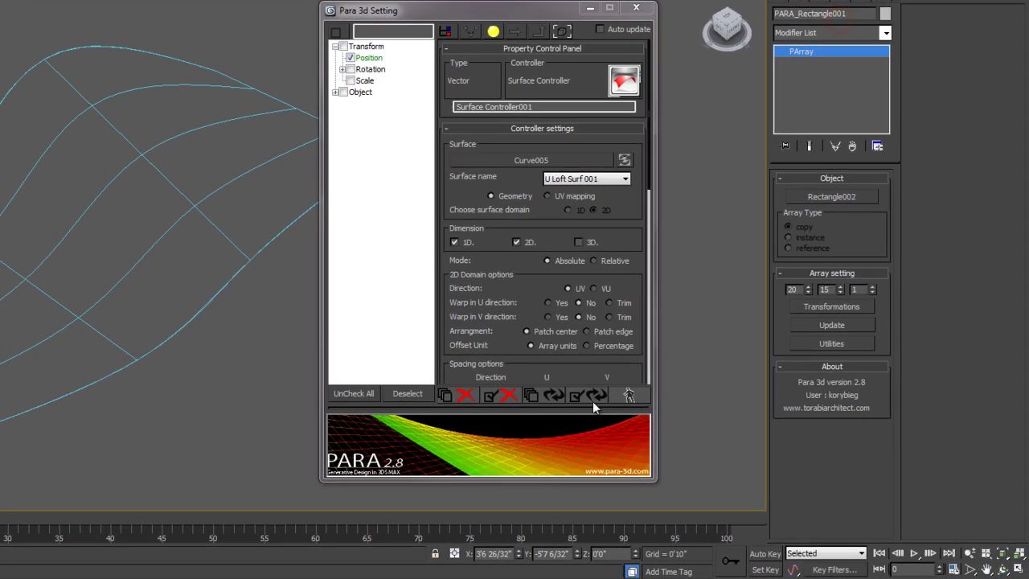
click(595, 395)
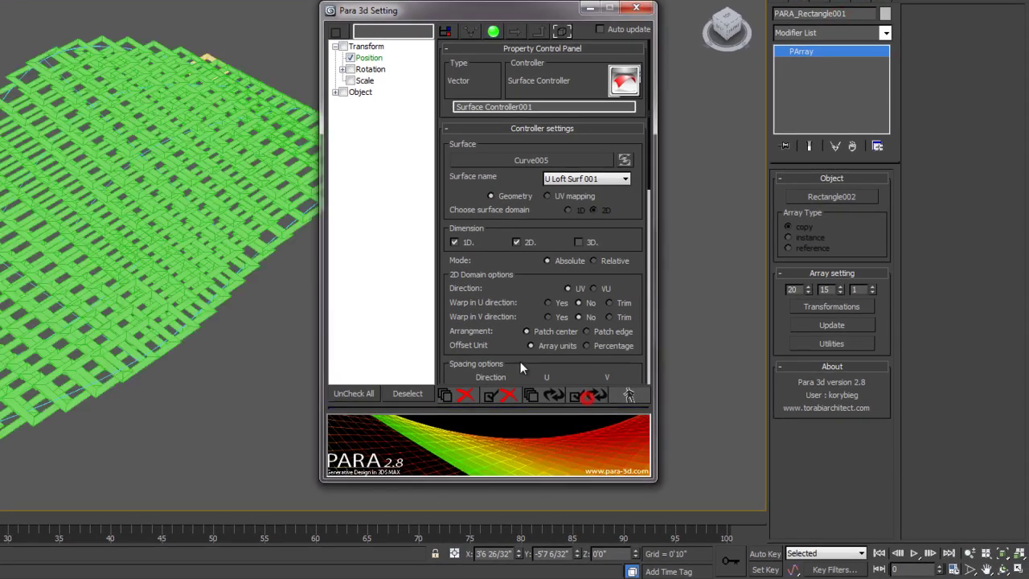
Switch from the Position property to all four vertices under the Editable Mesh's Master Point Controller.
click(350, 58)
click(336, 92)
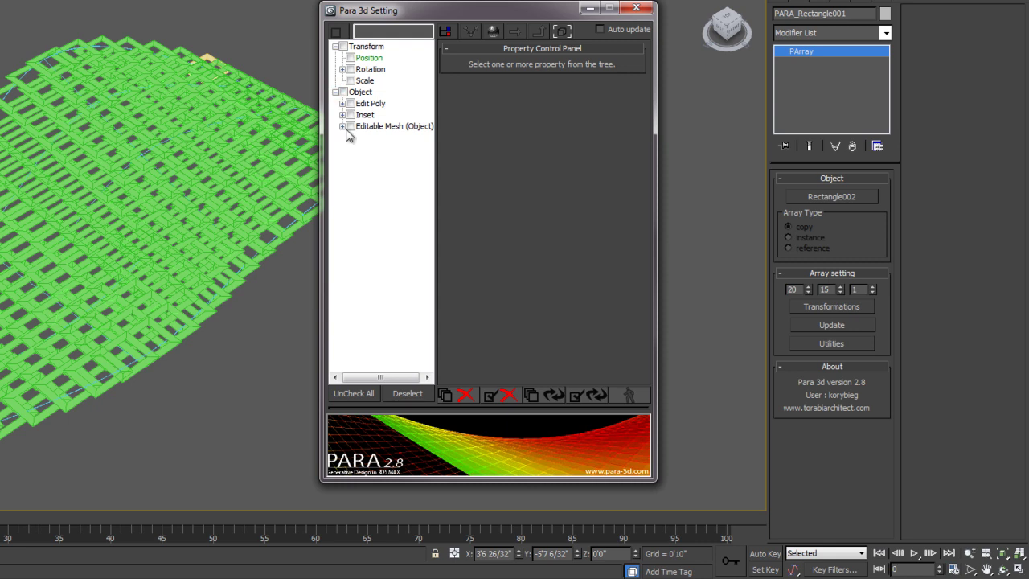
click(342, 126)
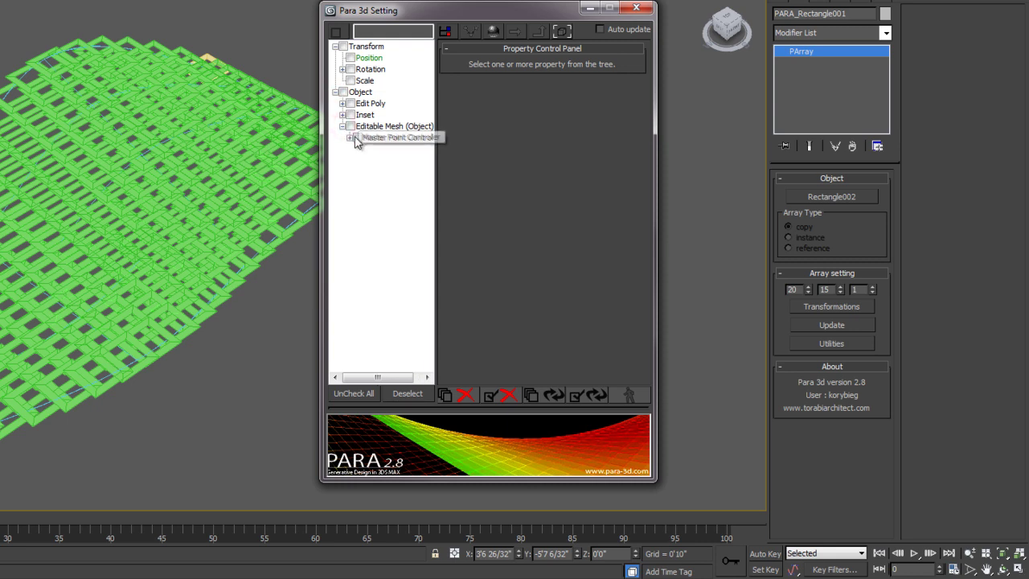
click(350, 138)
click(359, 138)
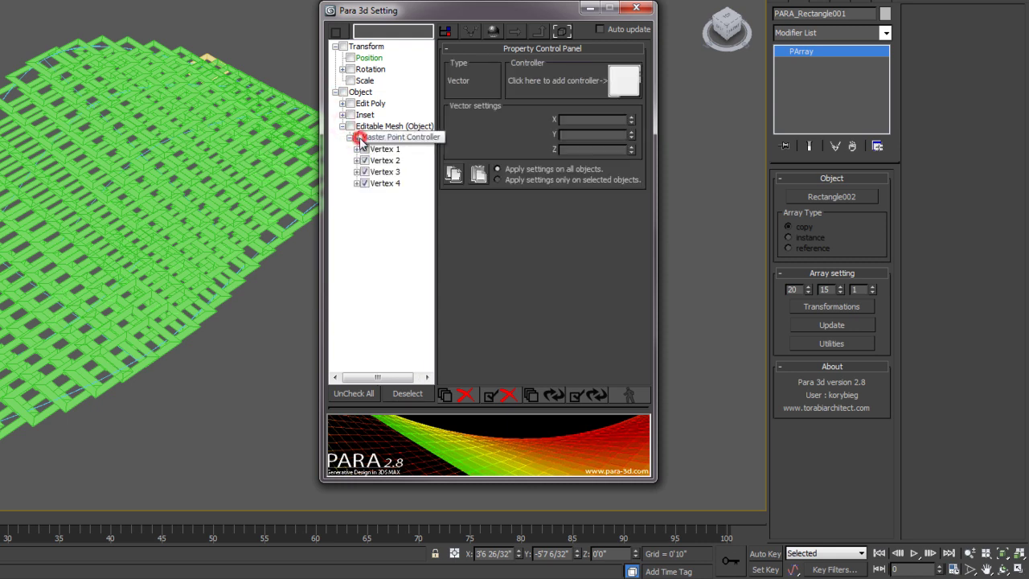
Assign the Surface Controller to the four vertices as copies and pick the curved NURBS surface as its surface.
click(623, 80)
click(673, 33)
text(su)
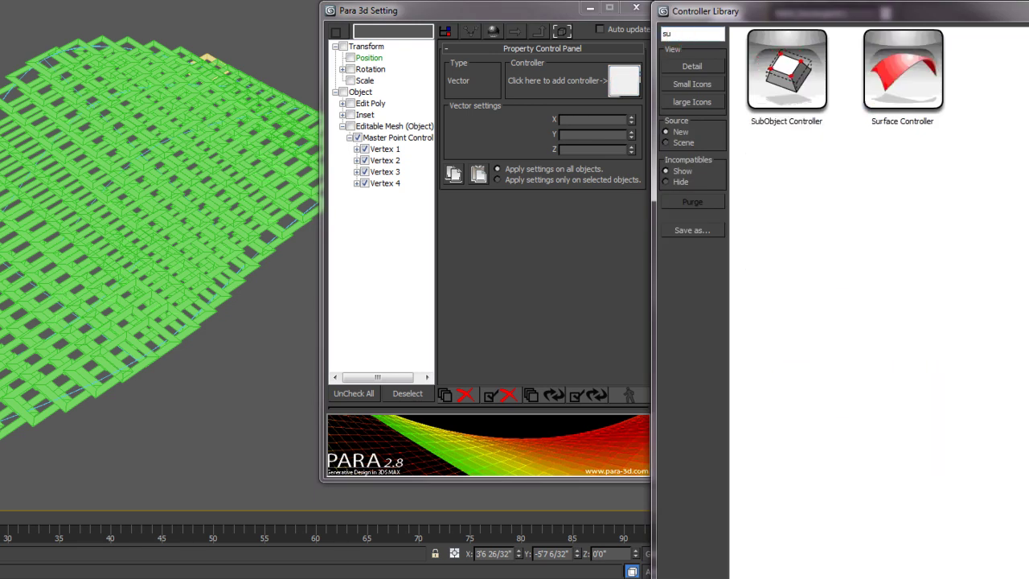
drag(923, 99, 635, 85)
click(306, 231)
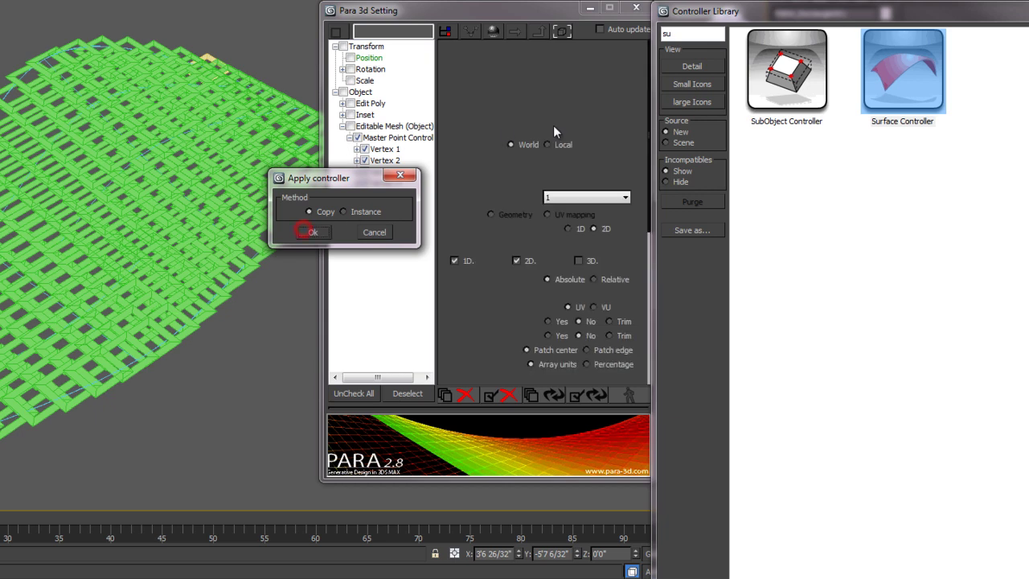
click(514, 177)
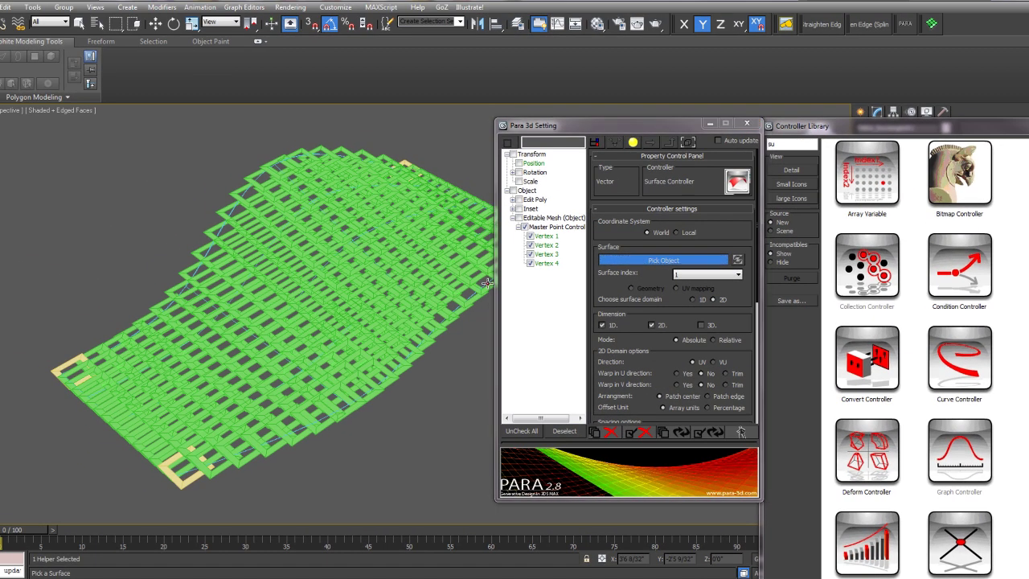
click(472, 277)
Assign the parametric array uvw controller to the Vector Controller of the vertices' UVW offsets and update the array.
scroll(621, 309, down, 3)
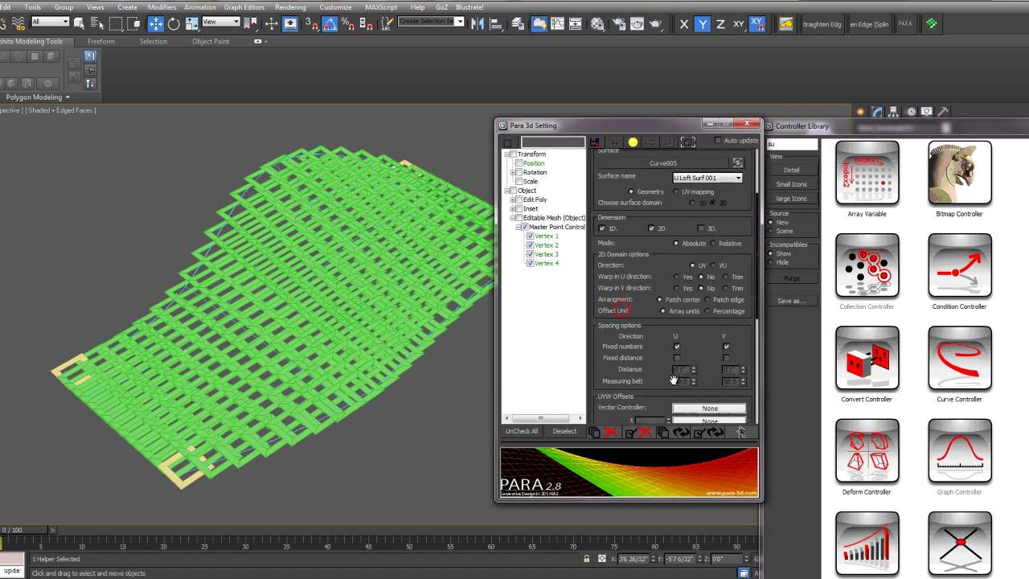
scroll(636, 338, down, 3)
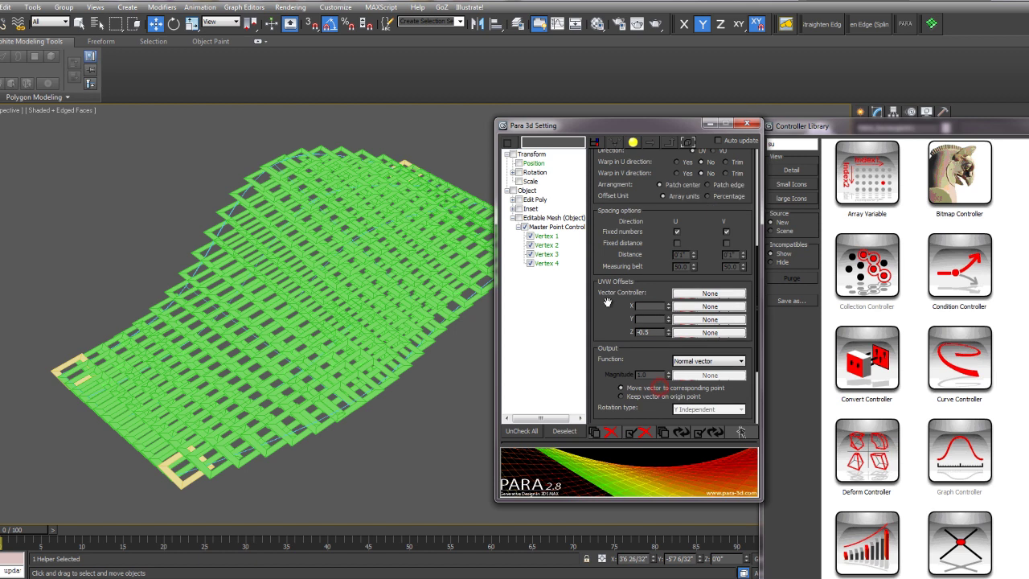
click(792, 146)
drag(867, 179, 713, 294)
click(489, 302)
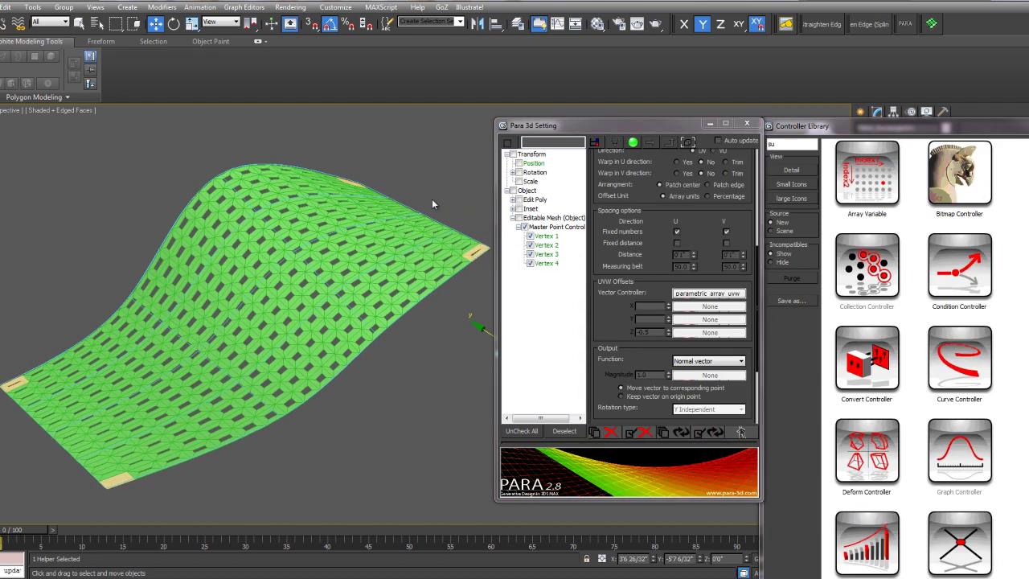
middle_drag(253, 344, 259, 337)
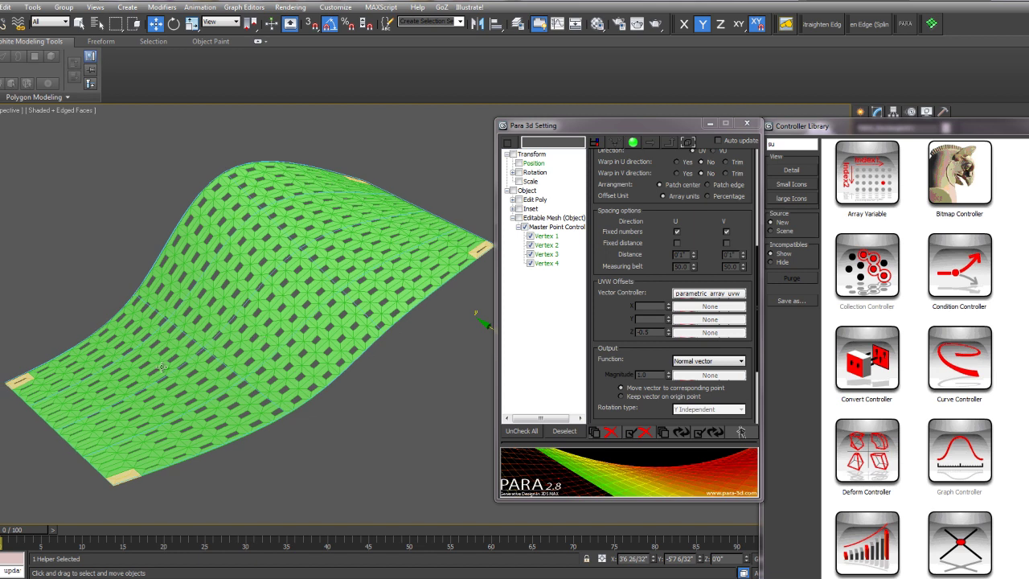
Deselect the vertex controllers, select the Inset modifier's Inset amount property and lower its value to 0.22.
click(524, 227)
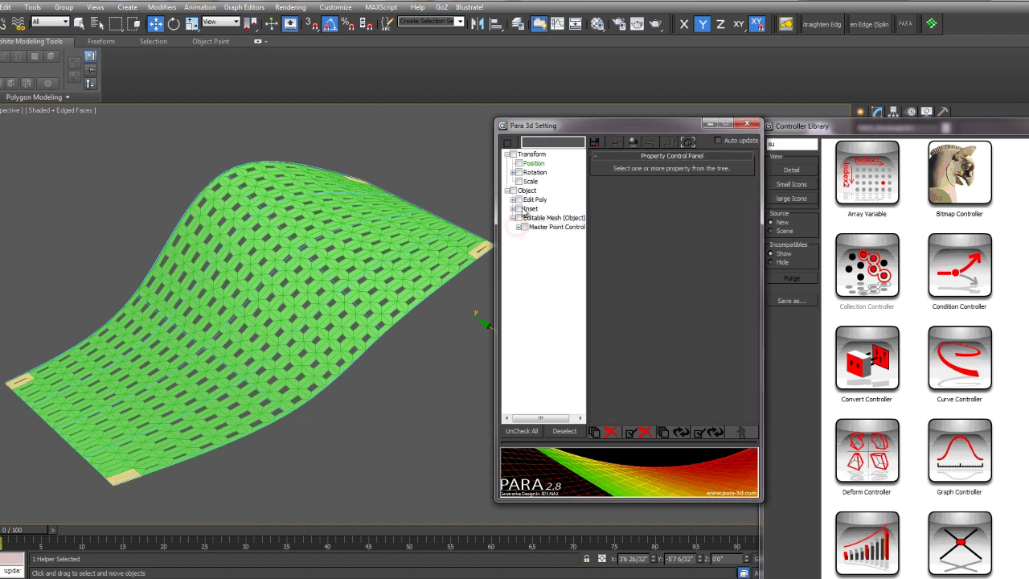
click(512, 208)
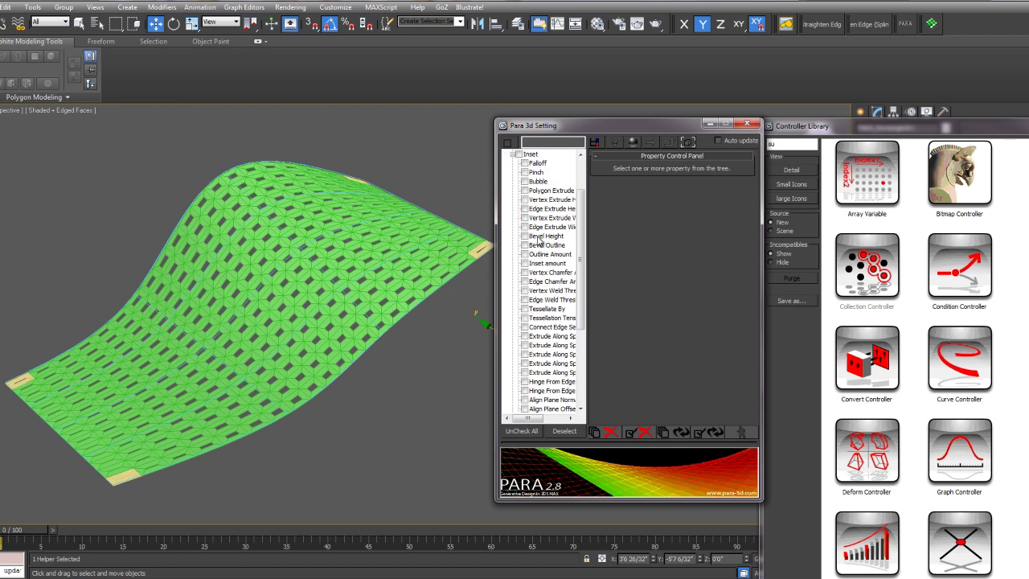
click(541, 267)
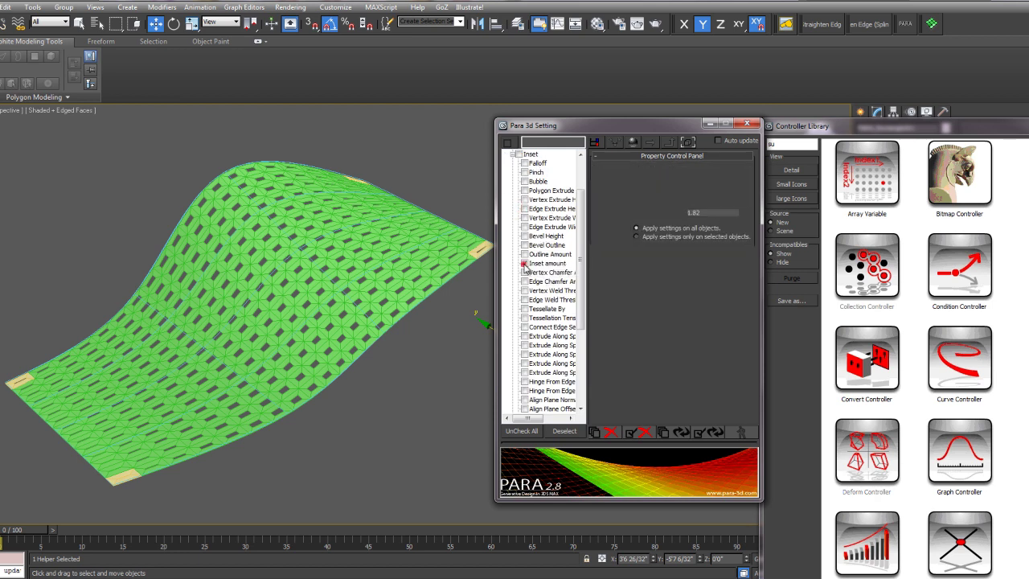
click(523, 263)
mouse_move(745, 210)
mouse_down()
mouse_move(745, 195)
mouse_move(745, 212)
mouse_up()
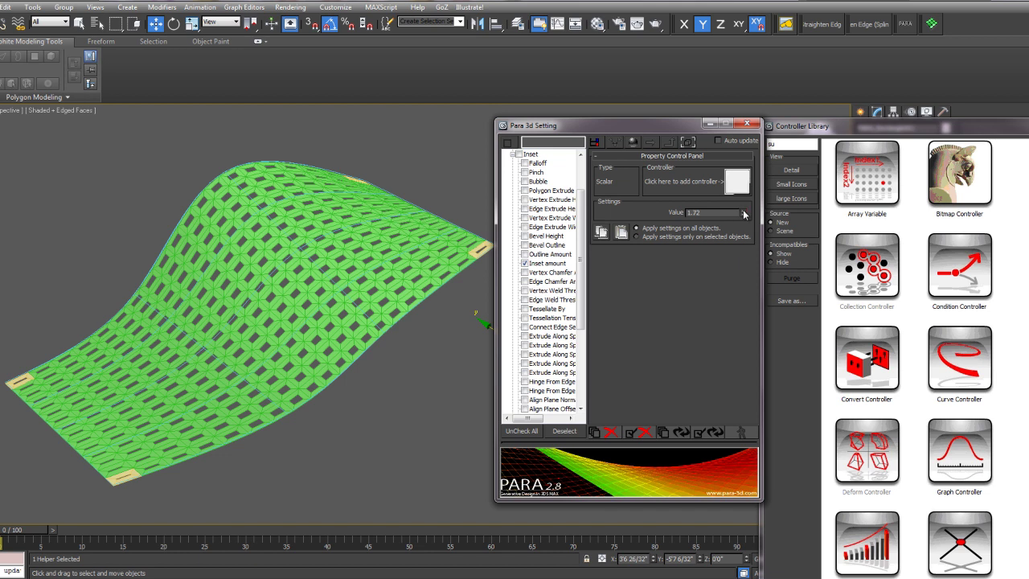
drag(745, 213, 739, 240)
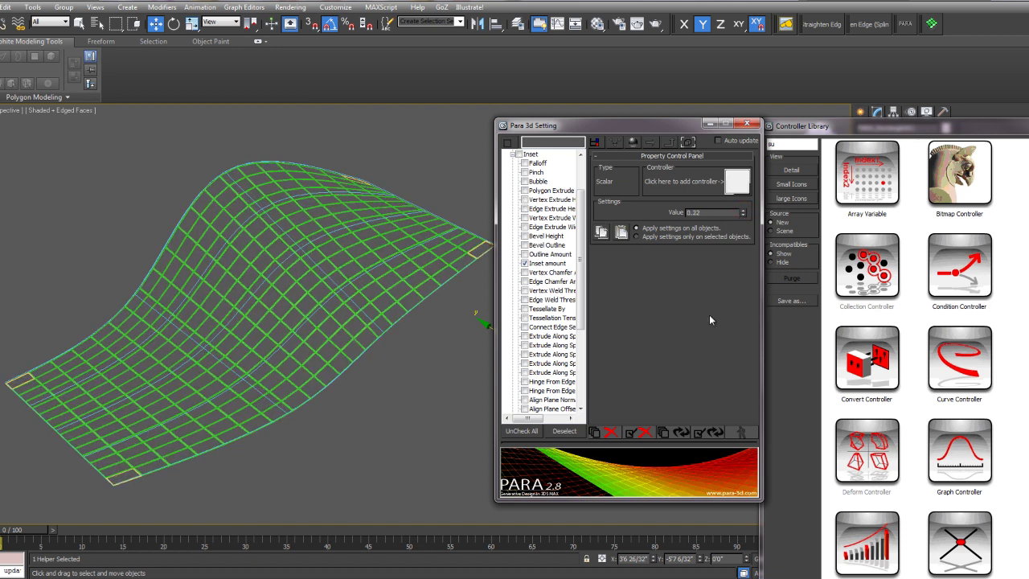
Find the Magnet Controller in the controller library, assign it to the Inset amount and close the library.
click(736, 184)
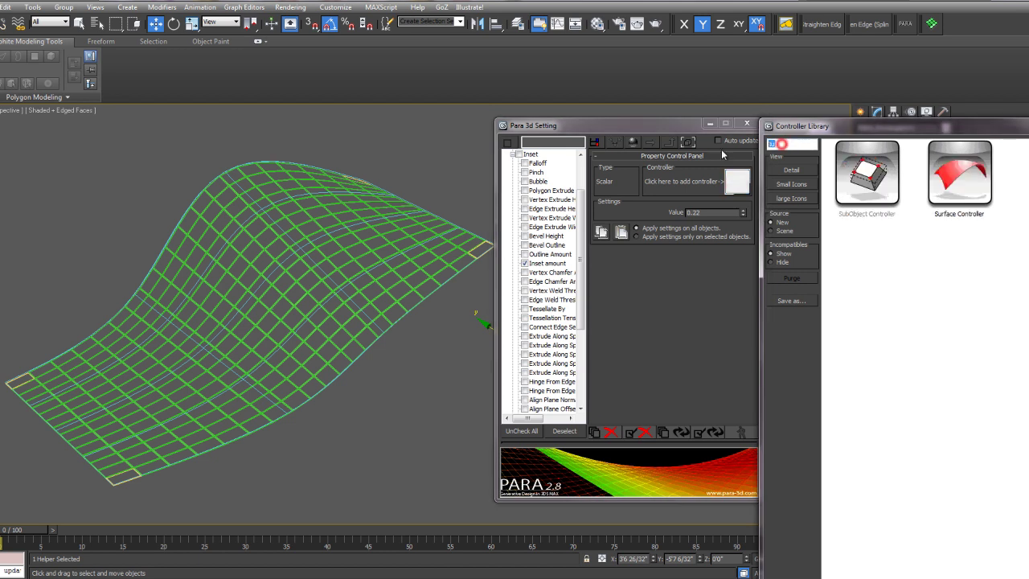
text(mag)
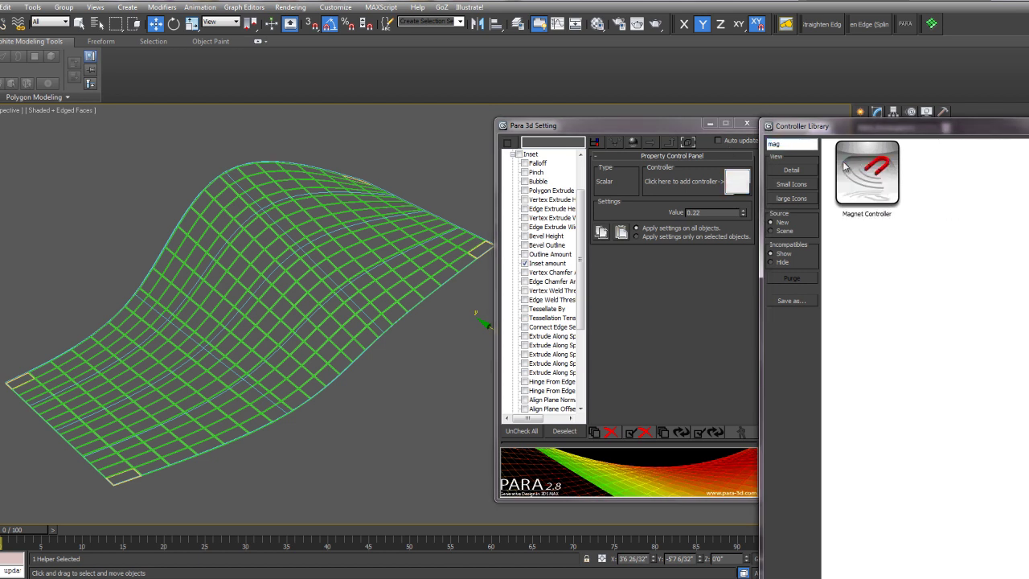
double_click(844, 167)
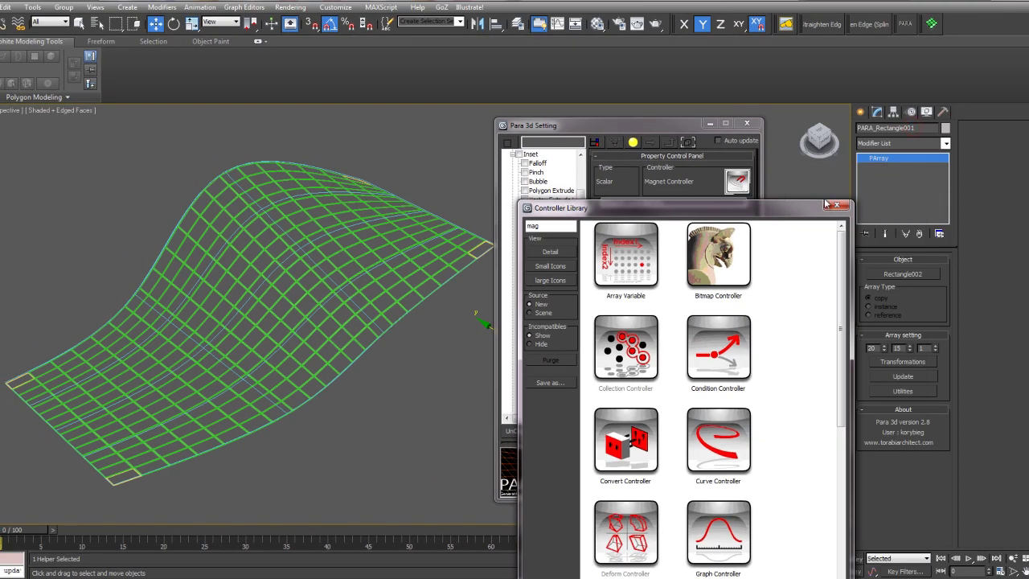
click(835, 205)
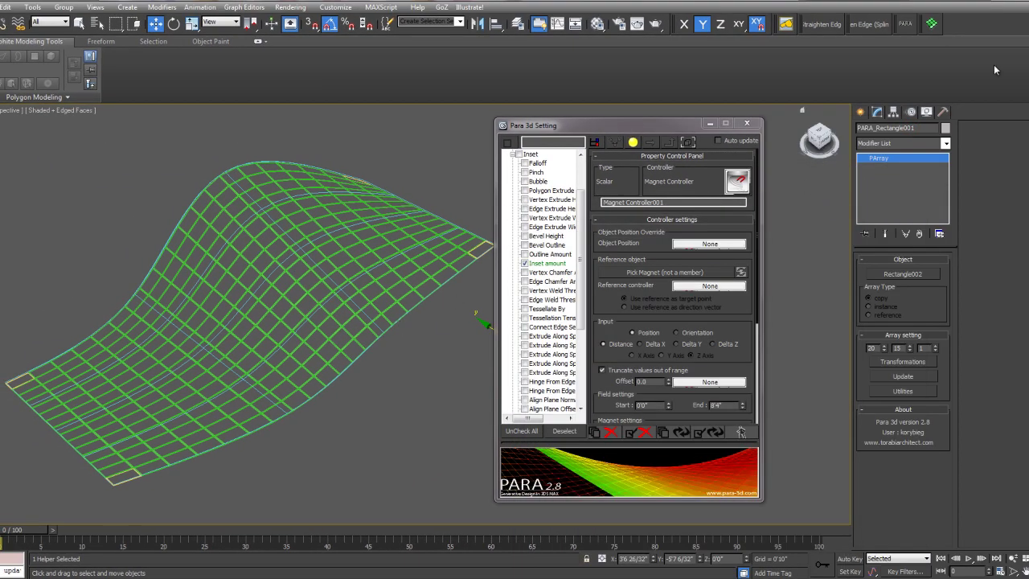
Create a Point helper beside the curved panel array.
click(860, 113)
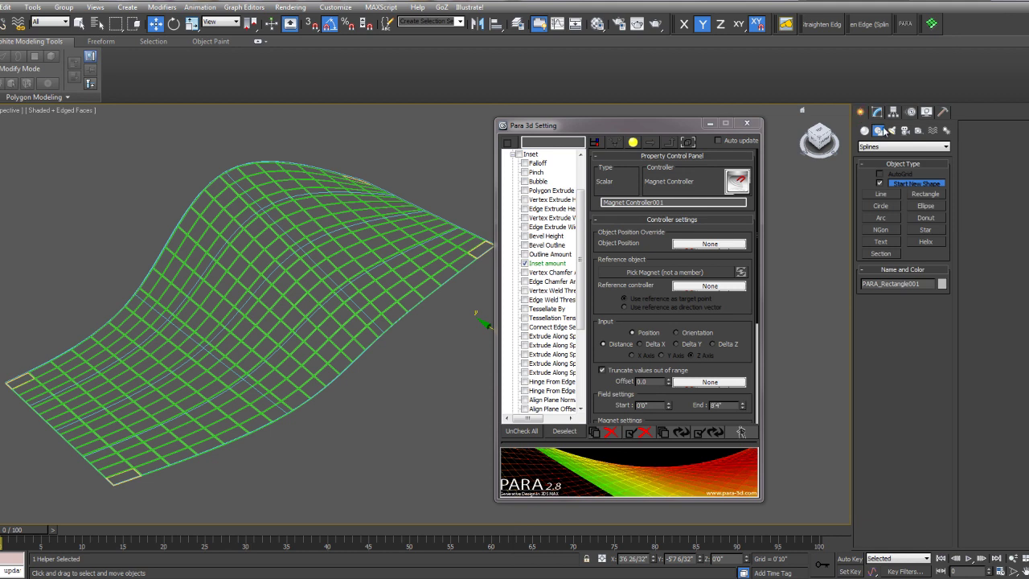
click(919, 130)
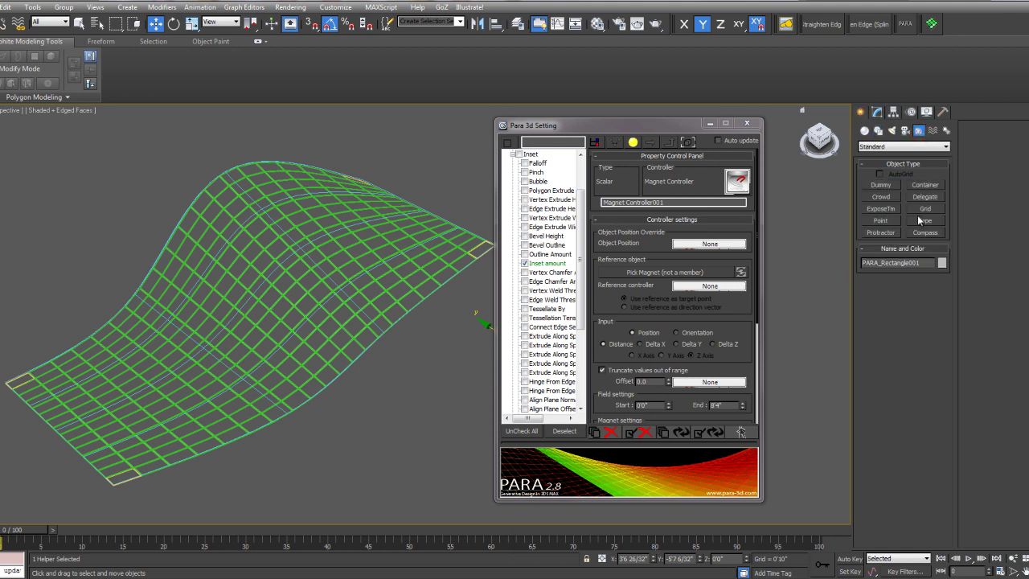
click(882, 220)
click(421, 351)
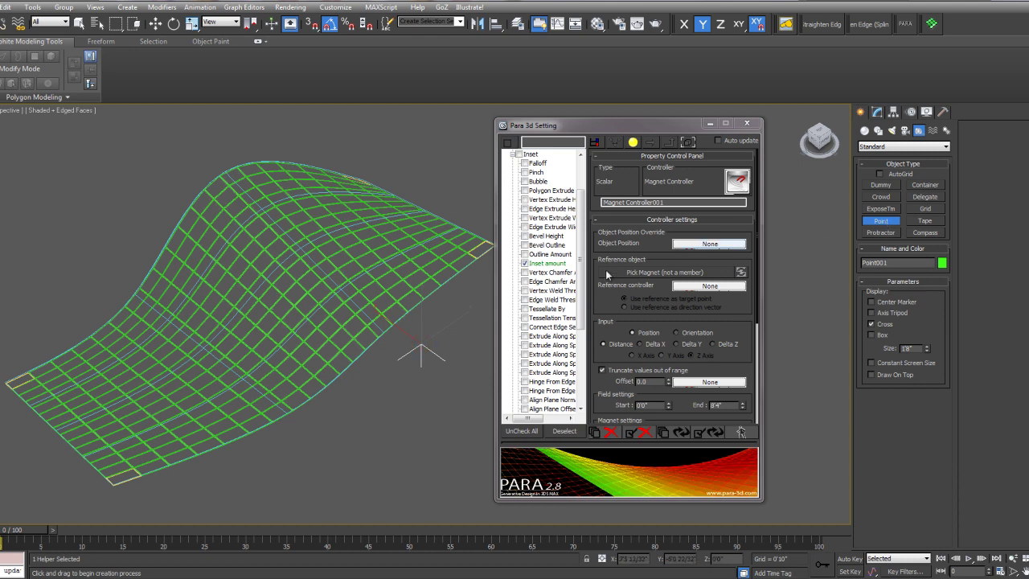
Pick the Point helper as the Magnet Controller's reference object and update the array.
click(637, 274)
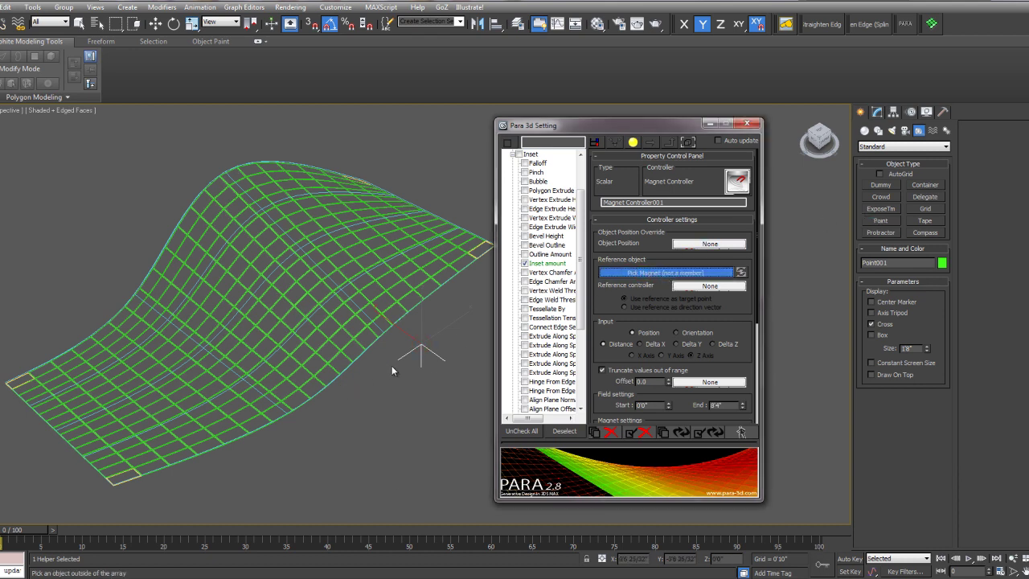
click(422, 347)
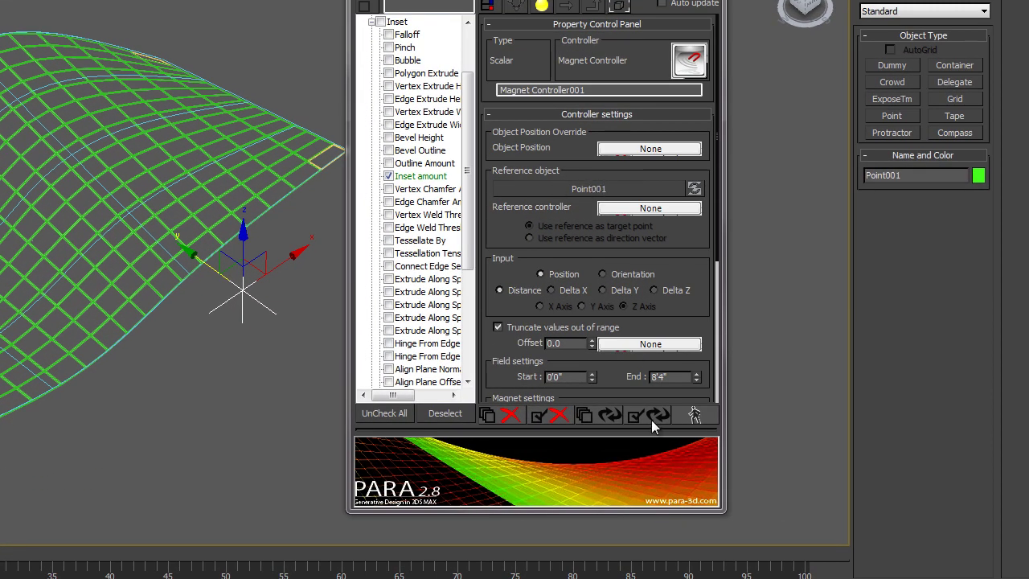
click(650, 418)
Move the Point helper into the middle of the panel array, to about X 1'10 17/32", Y 0'8 31/32", Z 0'11 12/32".
middle_drag(152, 323, 121, 322)
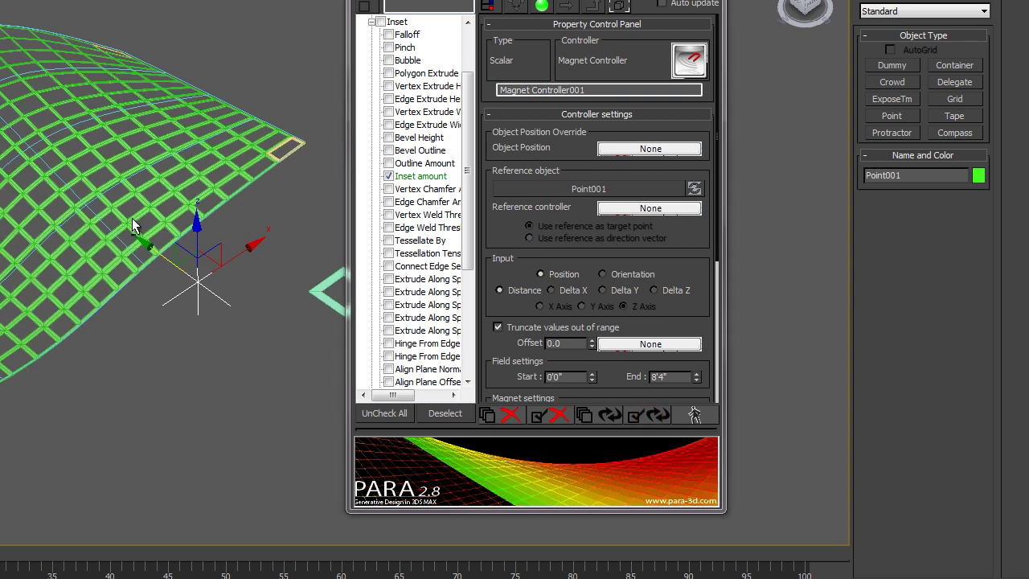
alt+middle_drag(133, 221, 101, 258)
drag(189, 245, 53, 52)
alt+middle_drag(106, 192, 95, 125)
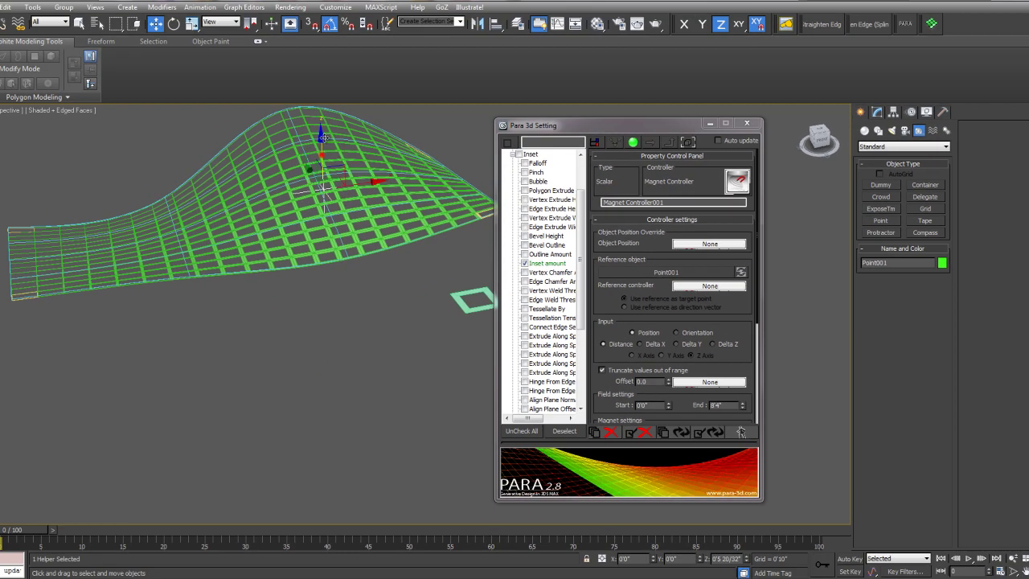
alt+middle_drag(284, 245, 297, 277)
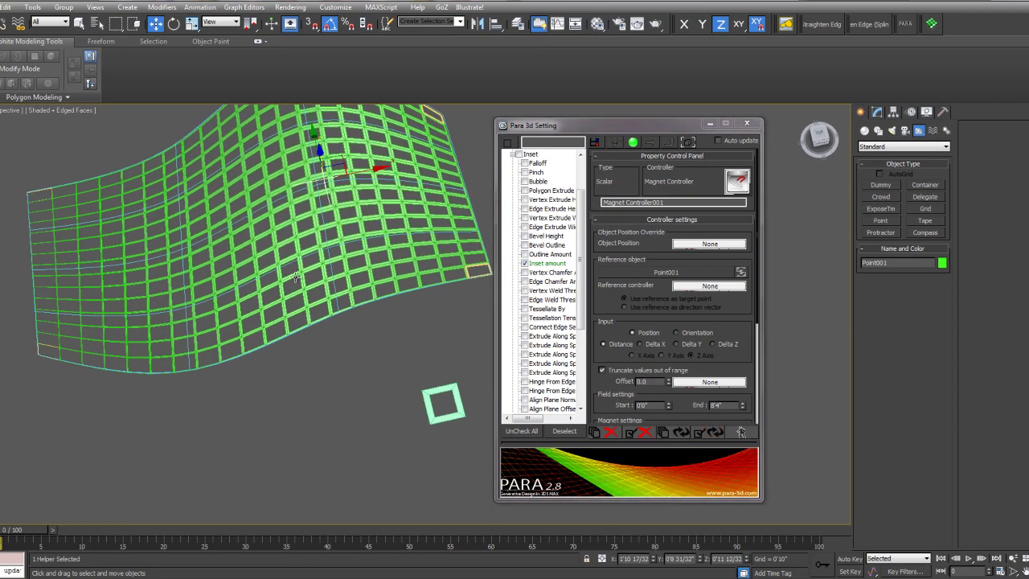
middle_drag(330, 223, 349, 246)
alt+middle_drag(424, 257, 279, 231)
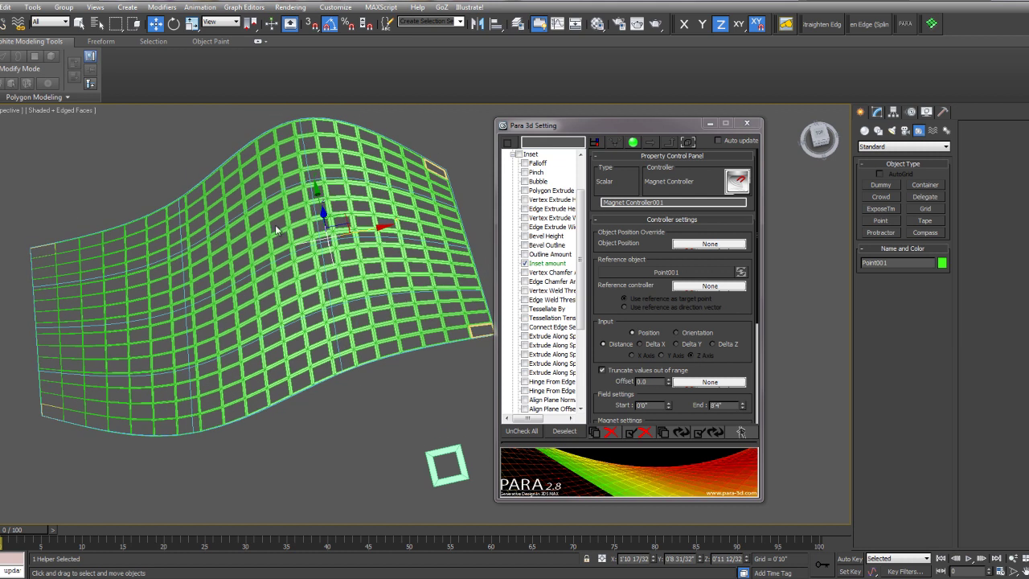
alt+middle_drag(328, 265, 236, 249)
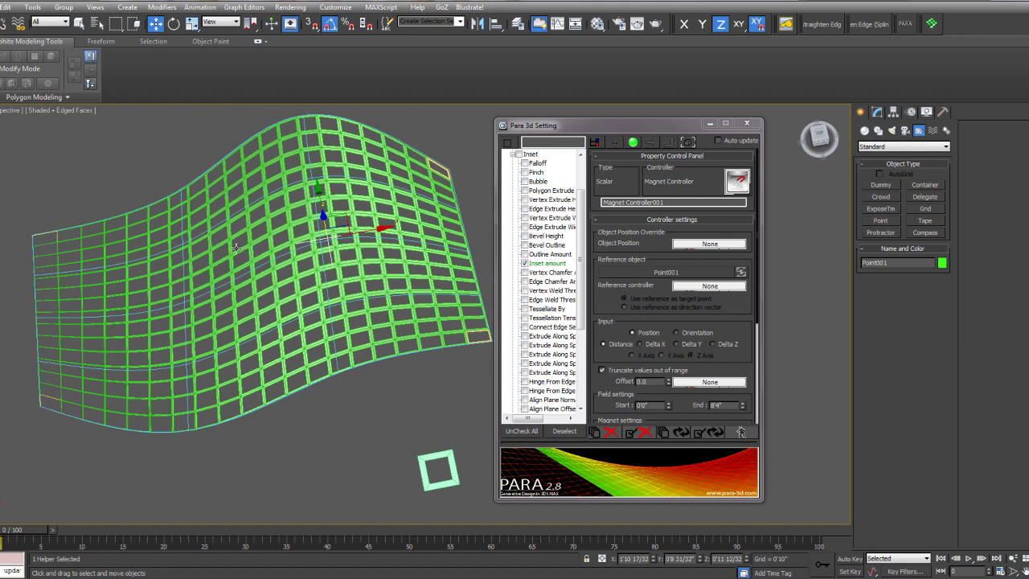
Try magnet field End distances of 20'0" and 4'0", updating the array after each.
scroll(725, 332, down, 4)
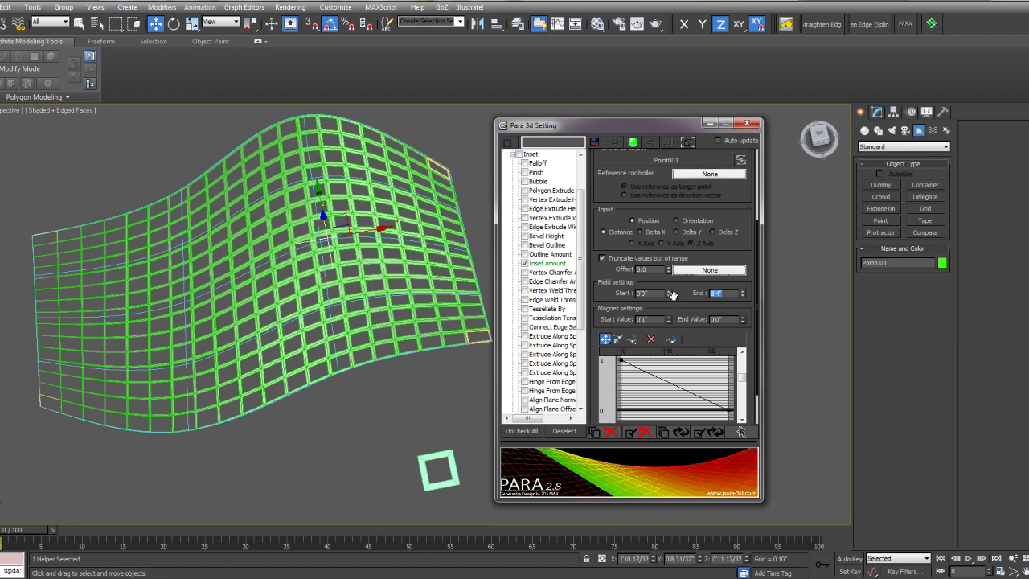
click(714, 432)
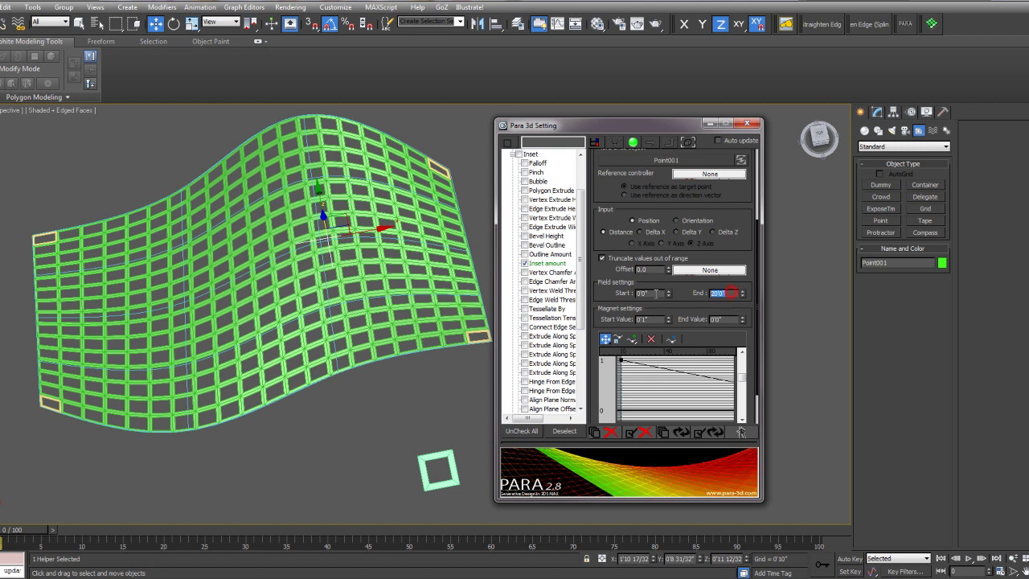
text(0)
key(Return)
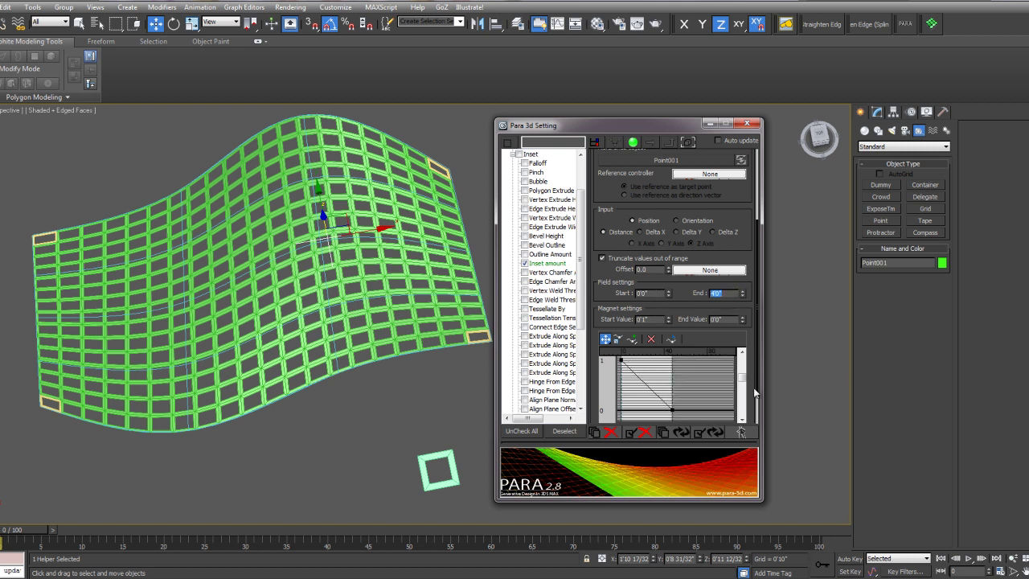
click(702, 431)
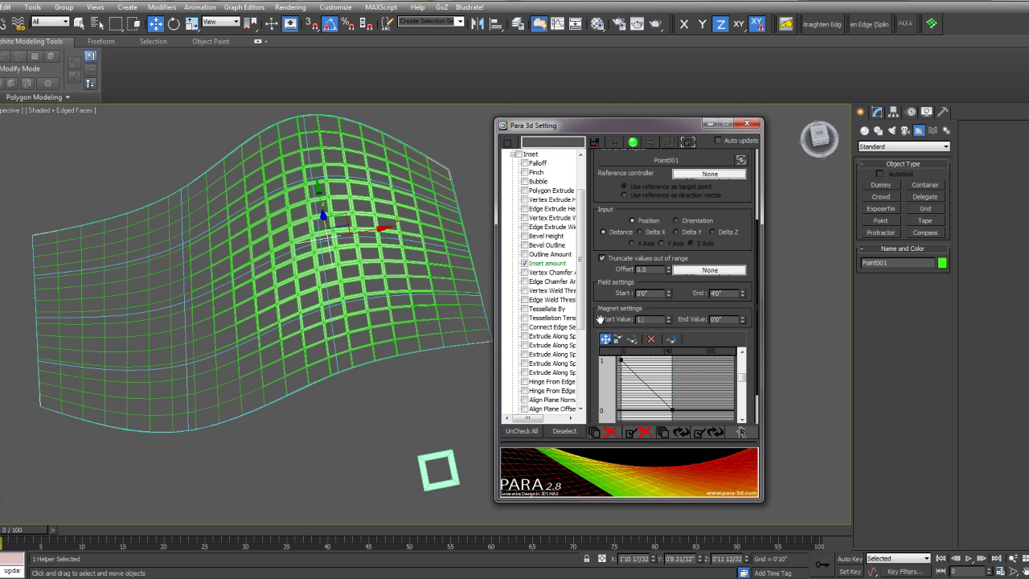
Set the magnet's Start Value to 0'1 24/32" and End Value to 0'0 8/32", and update the array.
key(Return)
click(725, 319)
key(Return)
click(702, 432)
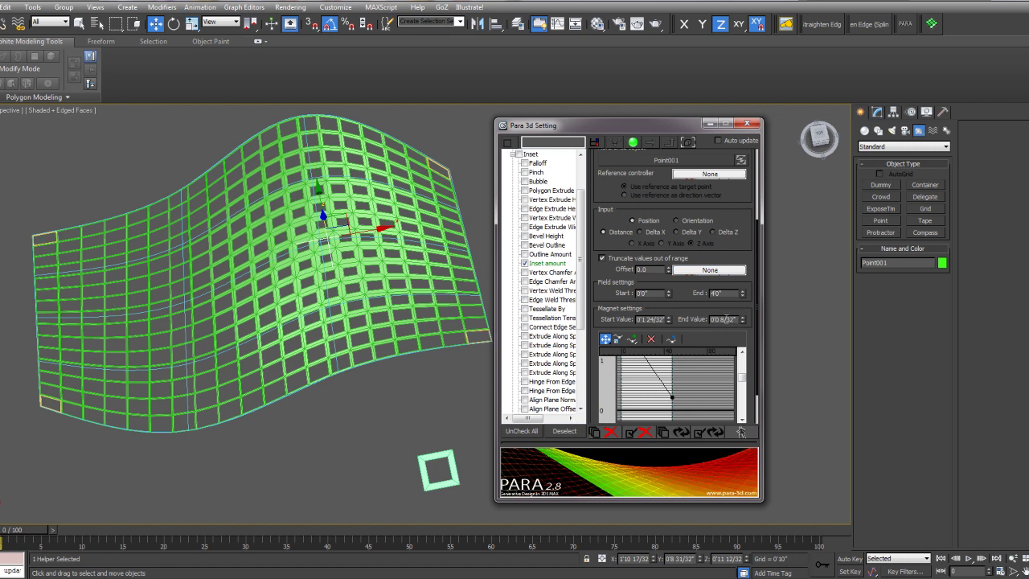
Set the magnet field's End distance to 8'0" and update the array.
middle_drag(193, 296, 183, 298)
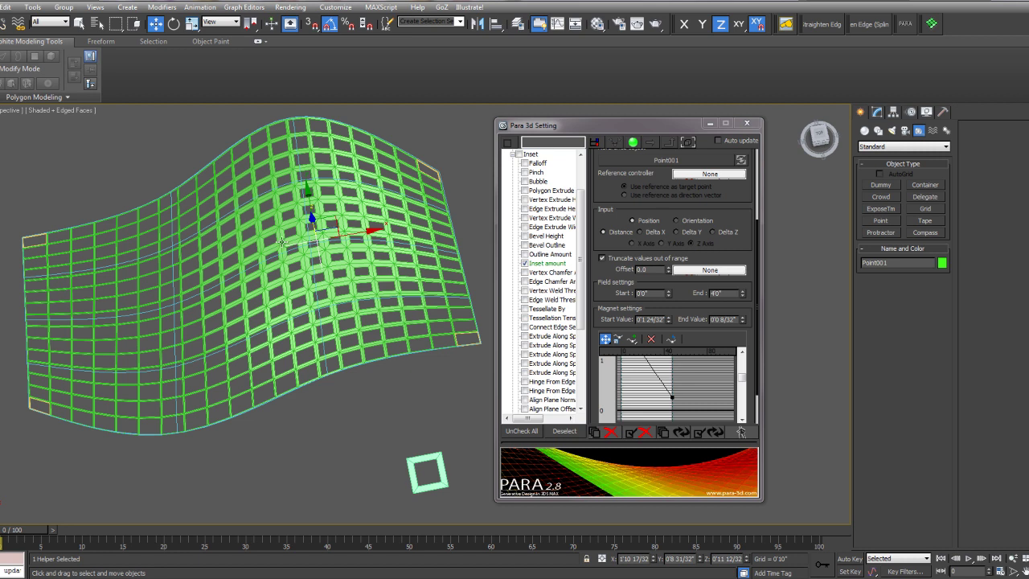
double_click(732, 293)
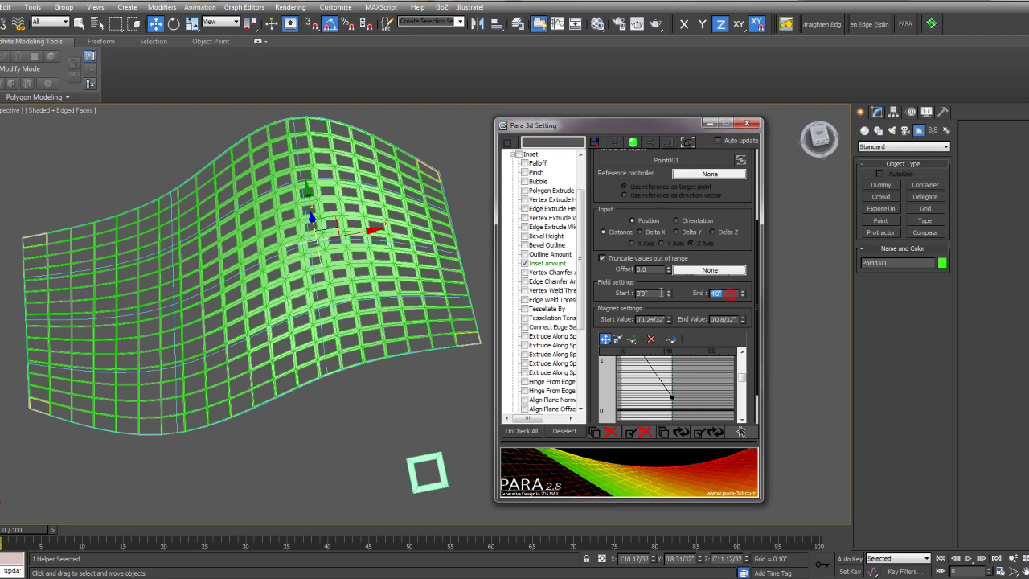
key(Return)
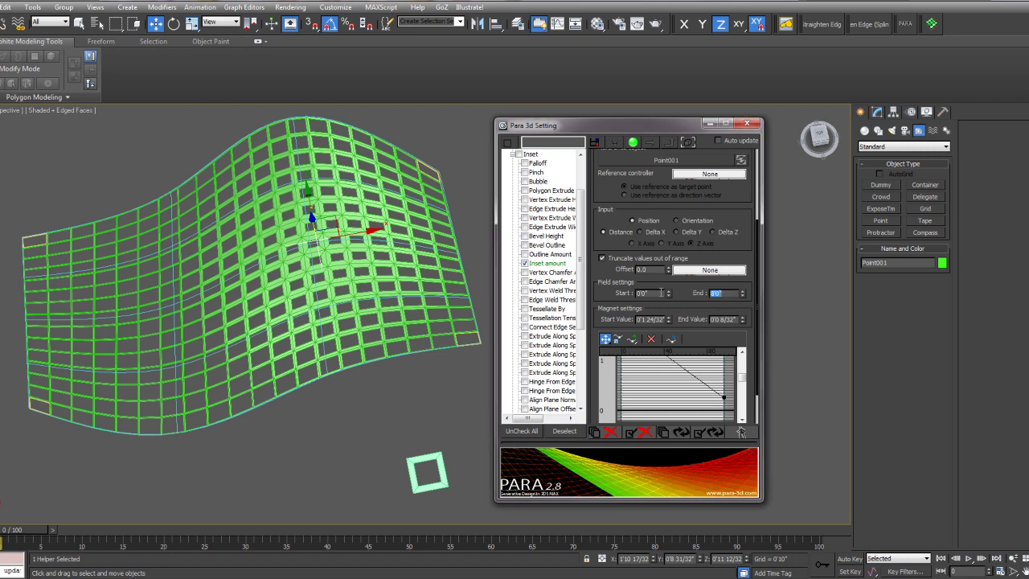
click(716, 434)
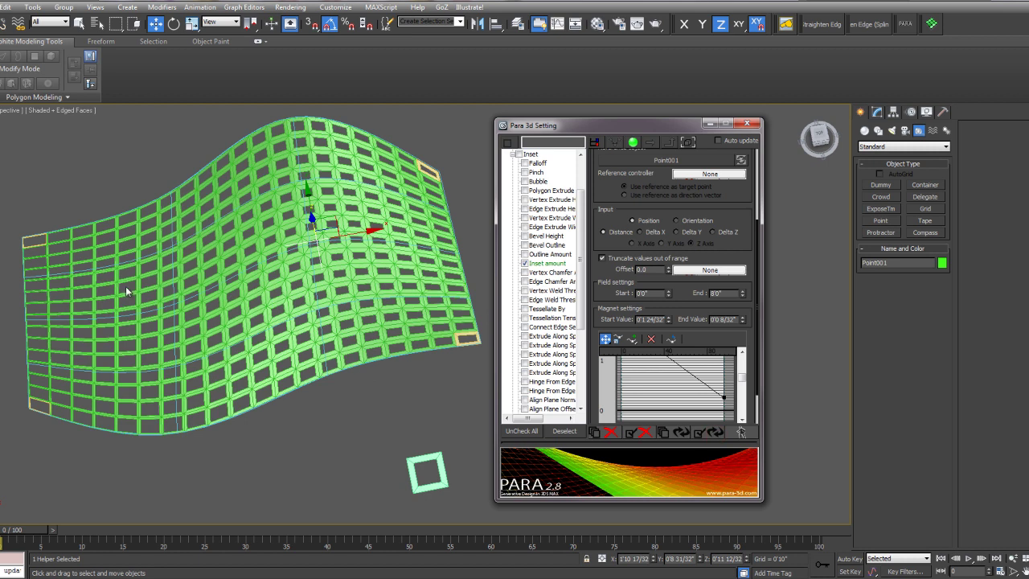